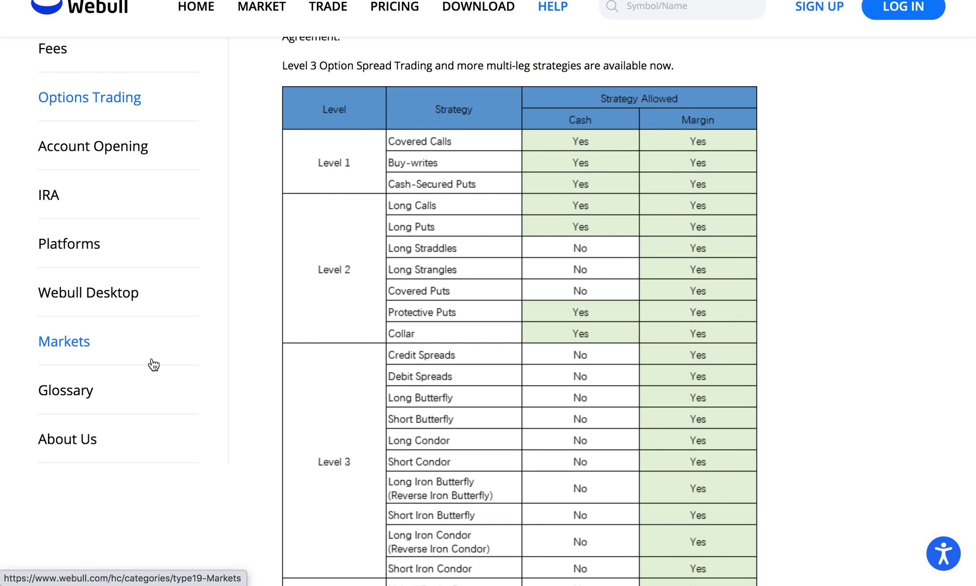
Go to the Webull site's Download page for Webull Desktop, then bring up the open-desktops overview
scroll(320, 475, down, 2)
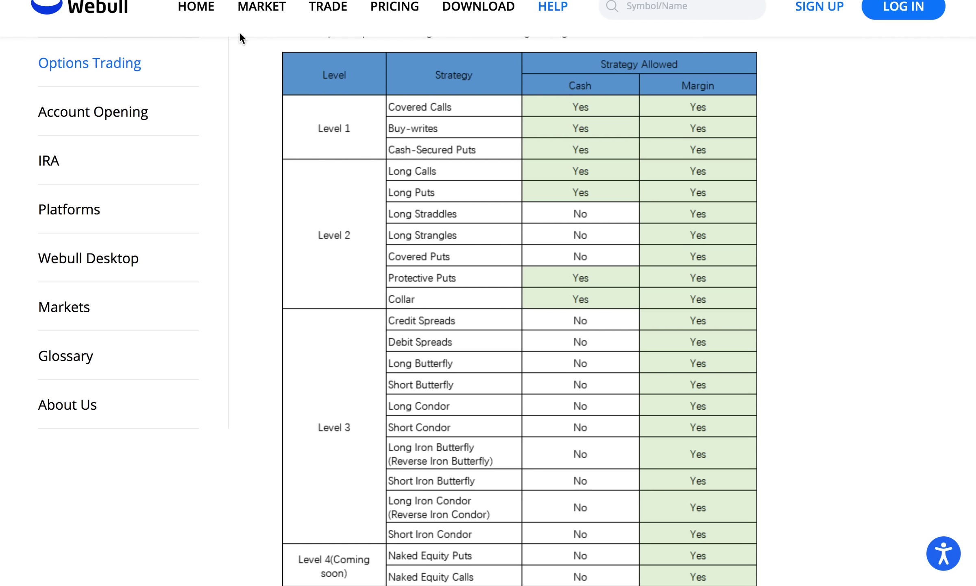
click(474, 15)
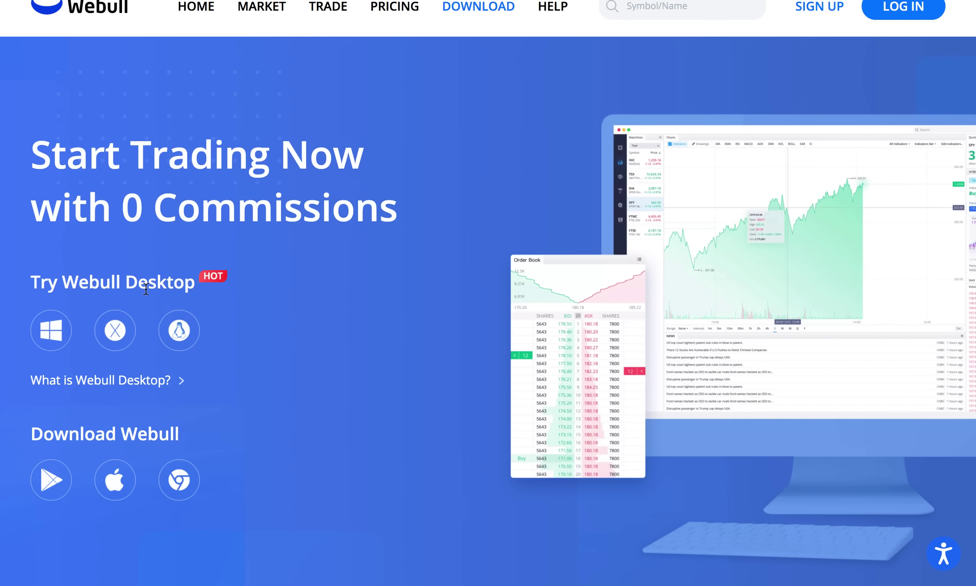
key(ctrl+Up)
Load SPY (SPDR S&P 500 ETF Trust) into Webull Desktop's chart view, replacing TSLA
click(552, 48)
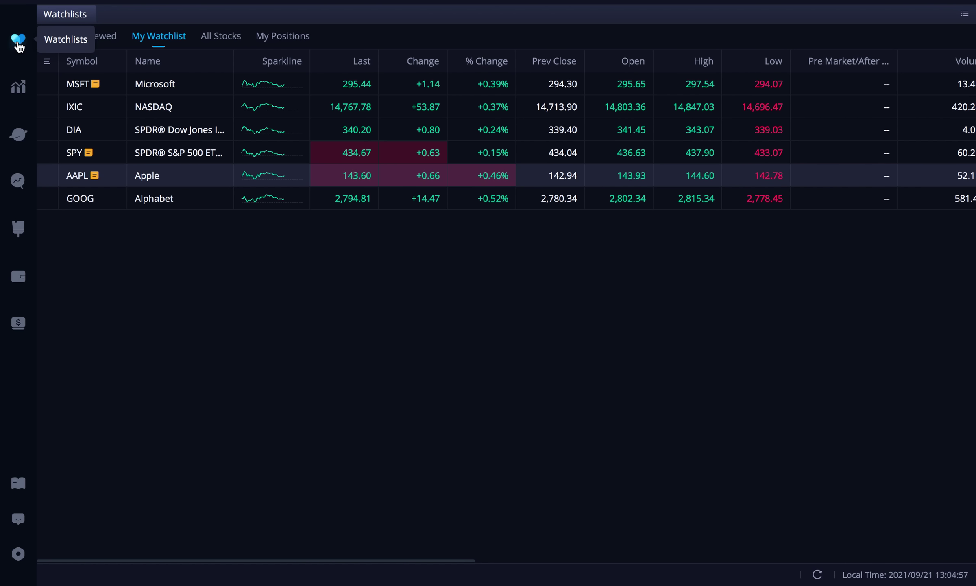
click(18, 87)
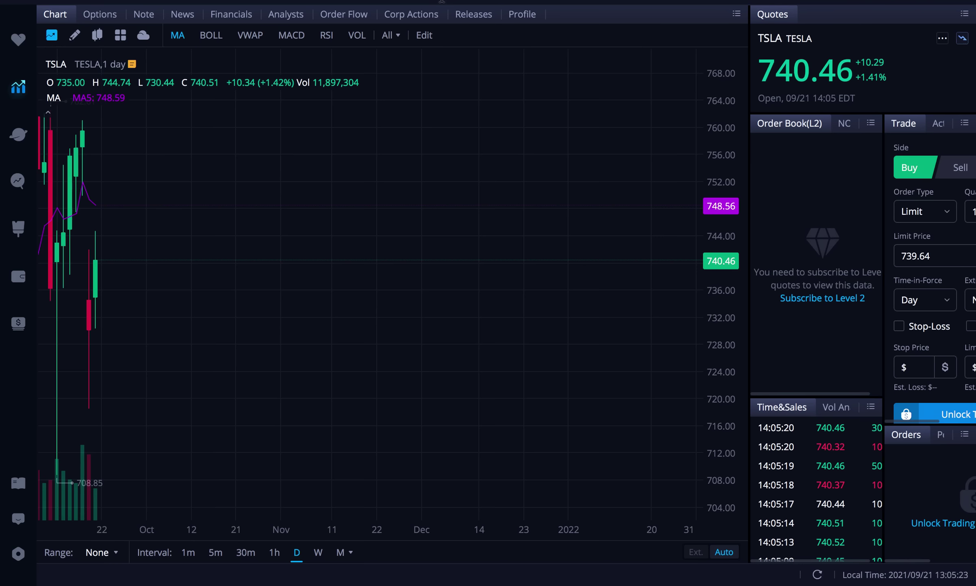
click(441, 1)
text(SPY)
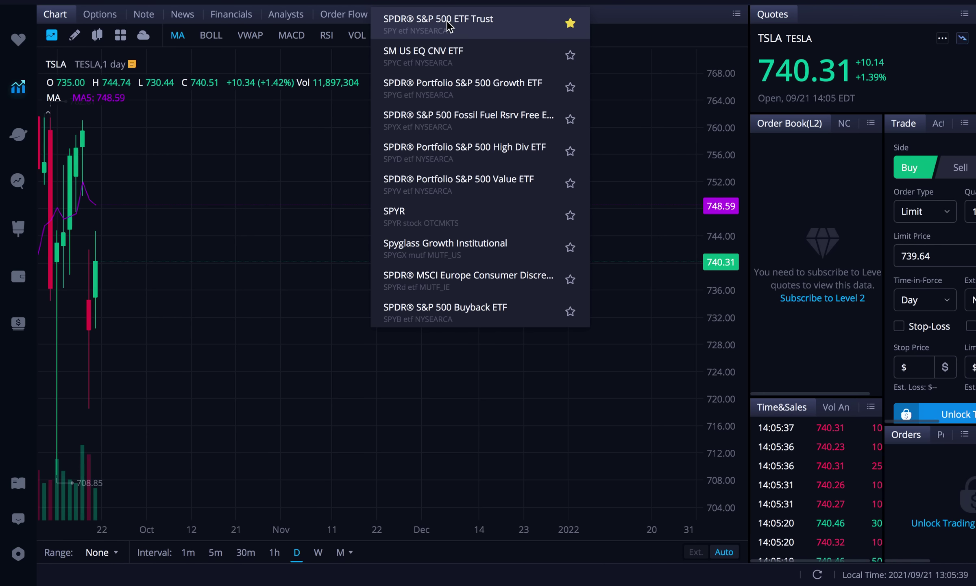
click(426, 22)
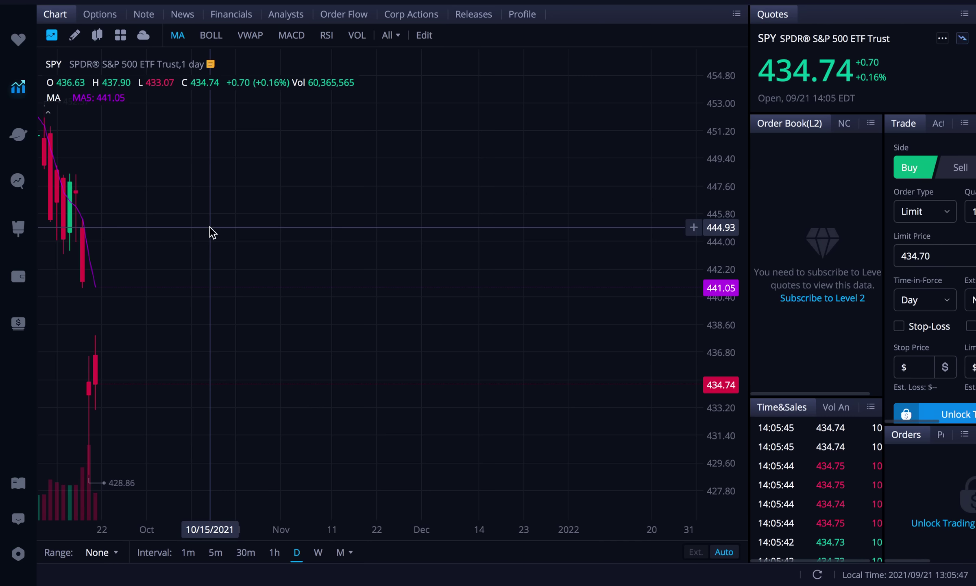
Open SPY's option chain, review the collapsed expiry list, and expand the 22 Sep 21 expiry
click(93, 20)
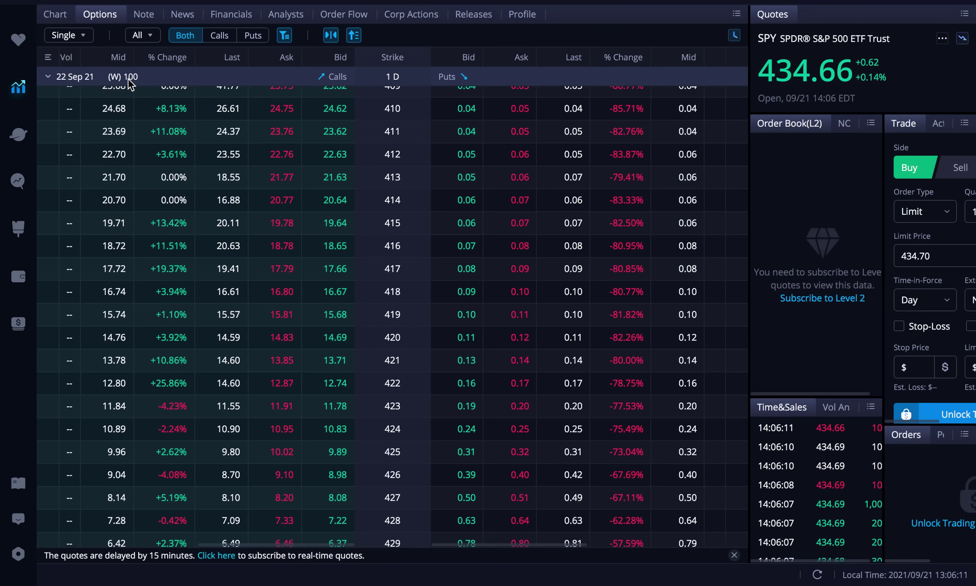
click(47, 78)
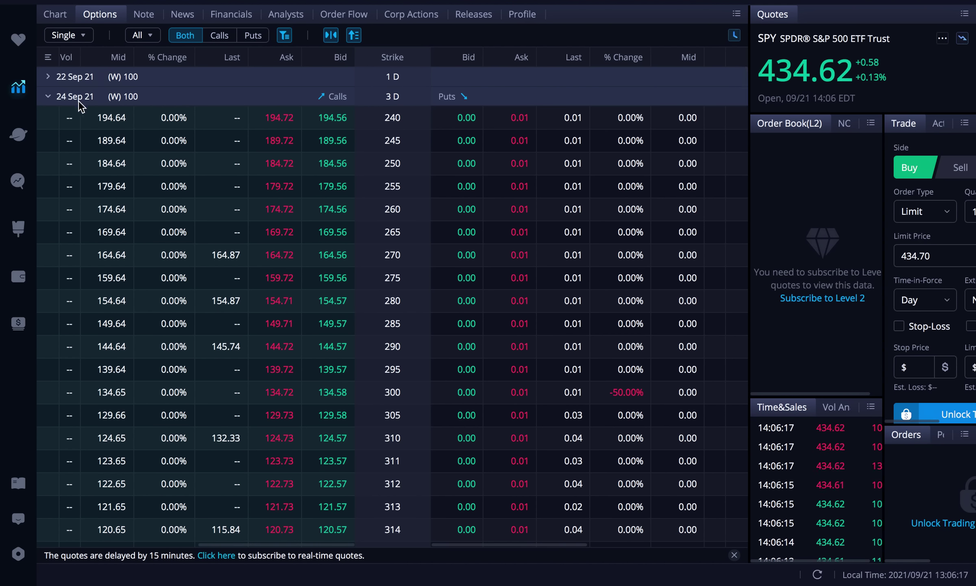
click(48, 98)
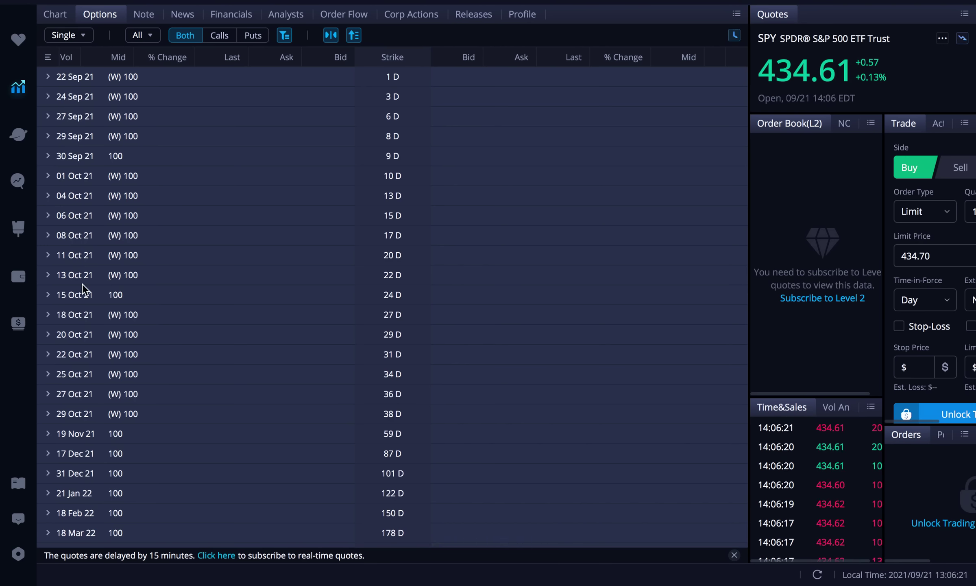
scroll(82, 284, down, 5)
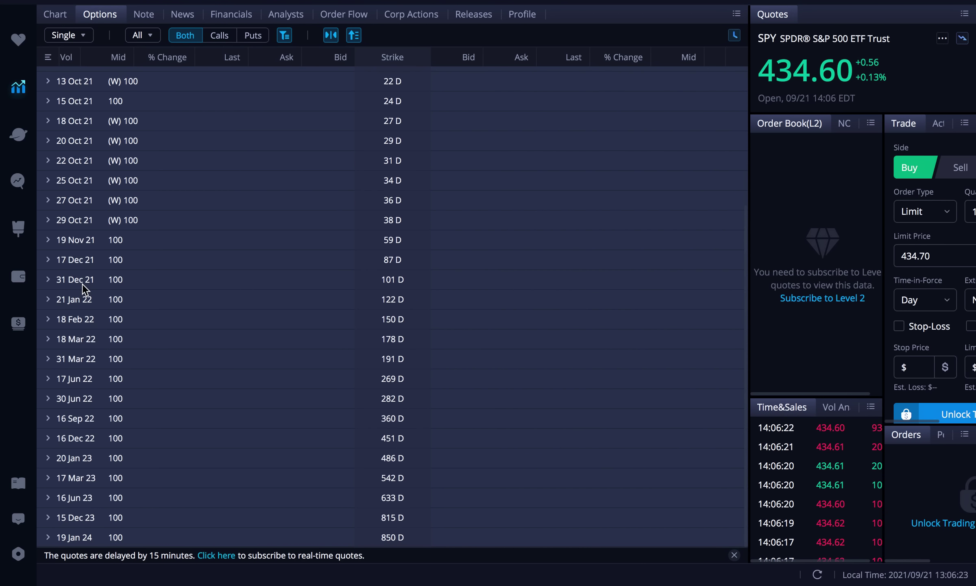
scroll(82, 284, up, 5)
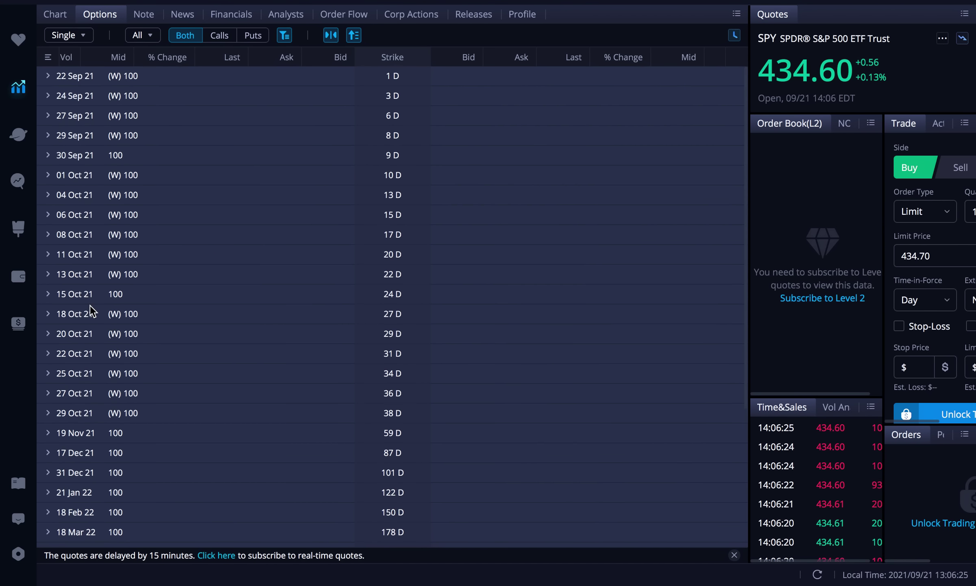
scroll(92, 309, down, 5)
scroll(90, 305, up, 5)
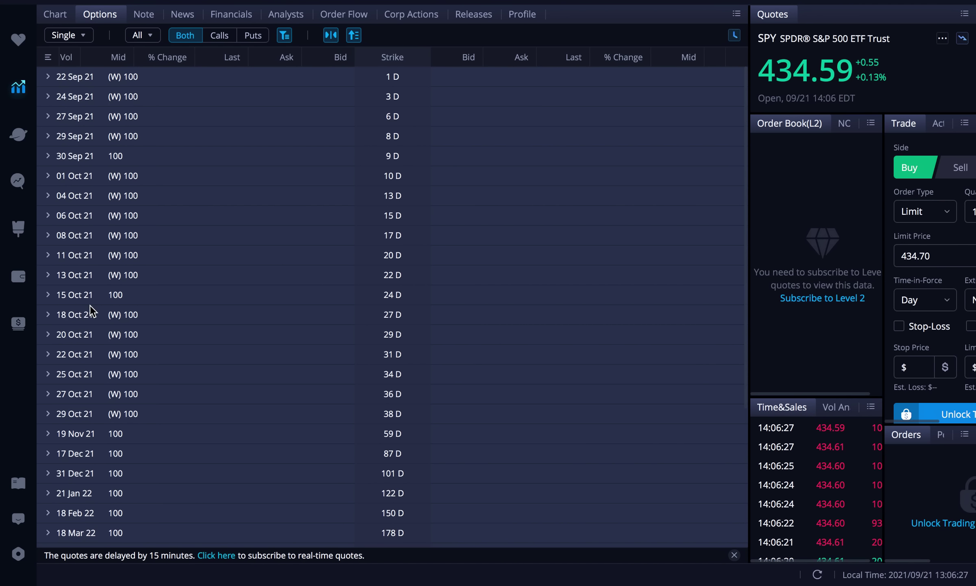
scroll(106, 202, down, 5)
scroll(106, 202, up, 5)
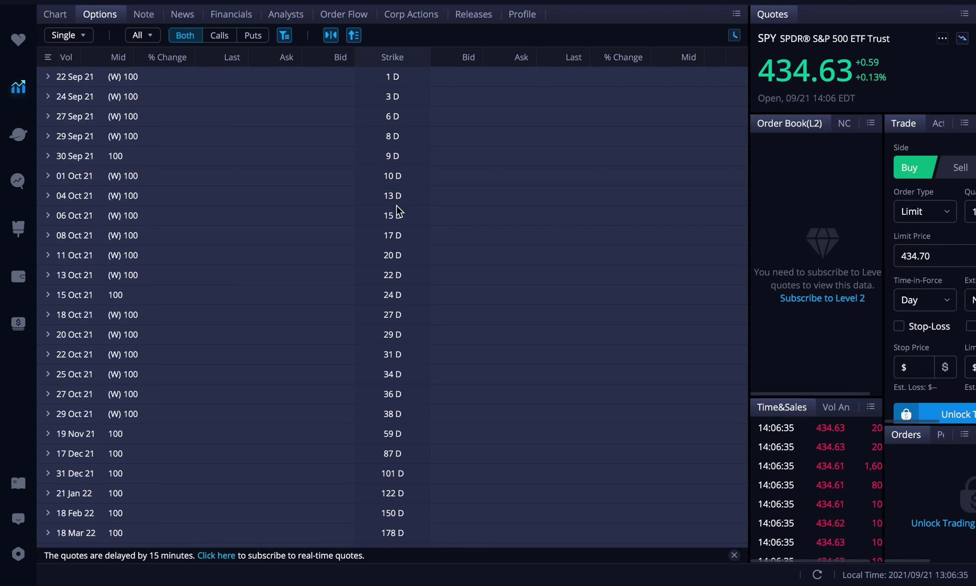
scroll(396, 205, down, 5)
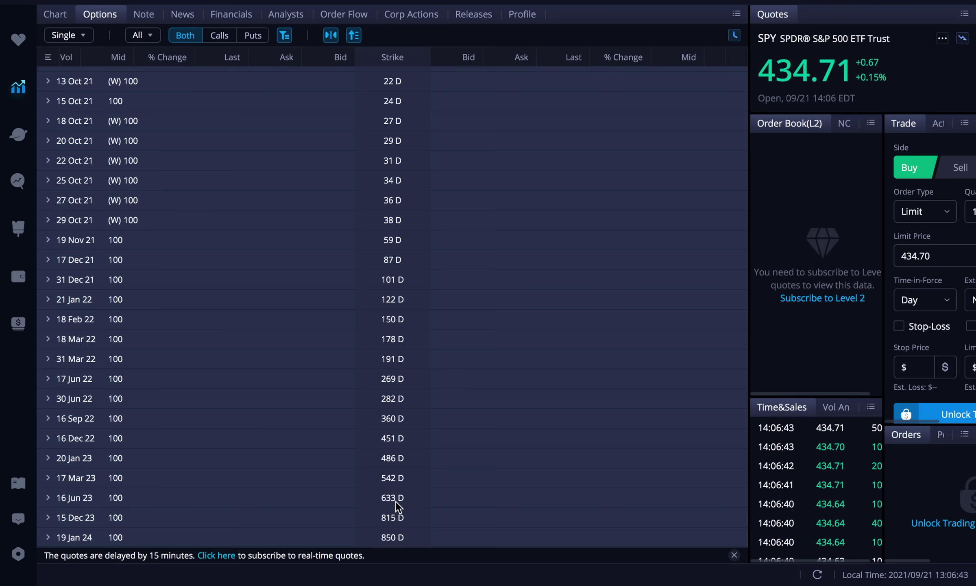
scroll(385, 504, up, 5)
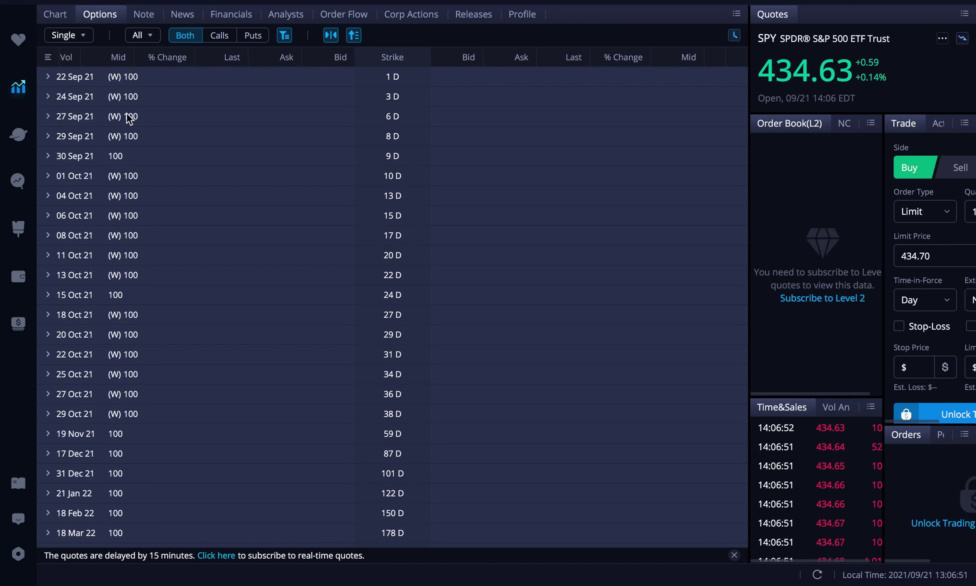
click(48, 77)
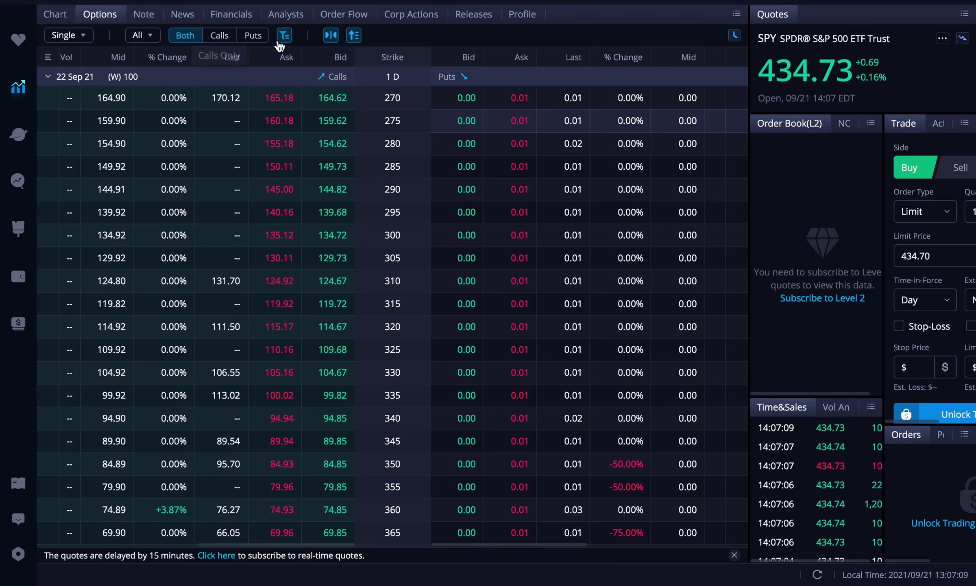
Filter the 22 Sep 21 chain to calls only, sorted by strike from highest to lowest
click(219, 40)
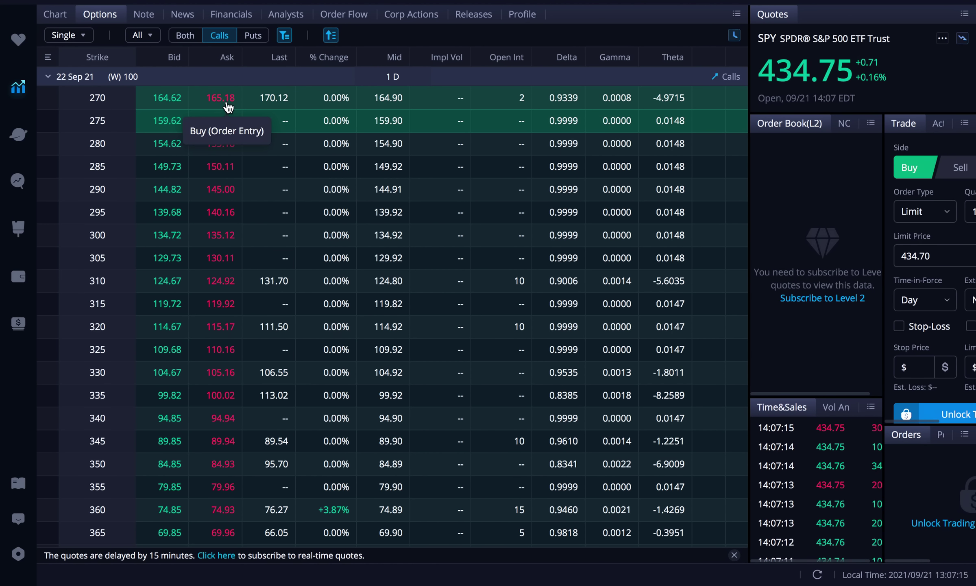
click(331, 38)
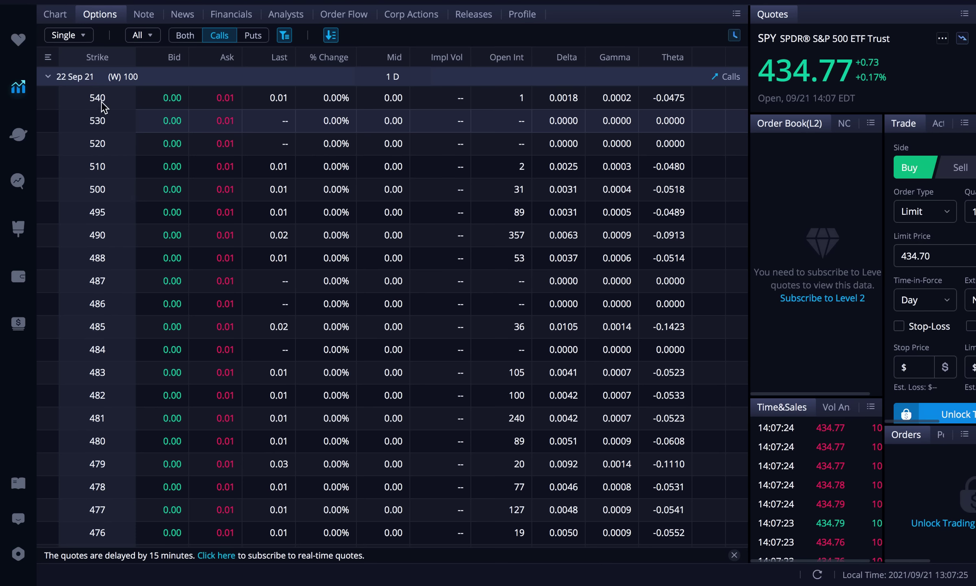
scroll(105, 102, down, 20)
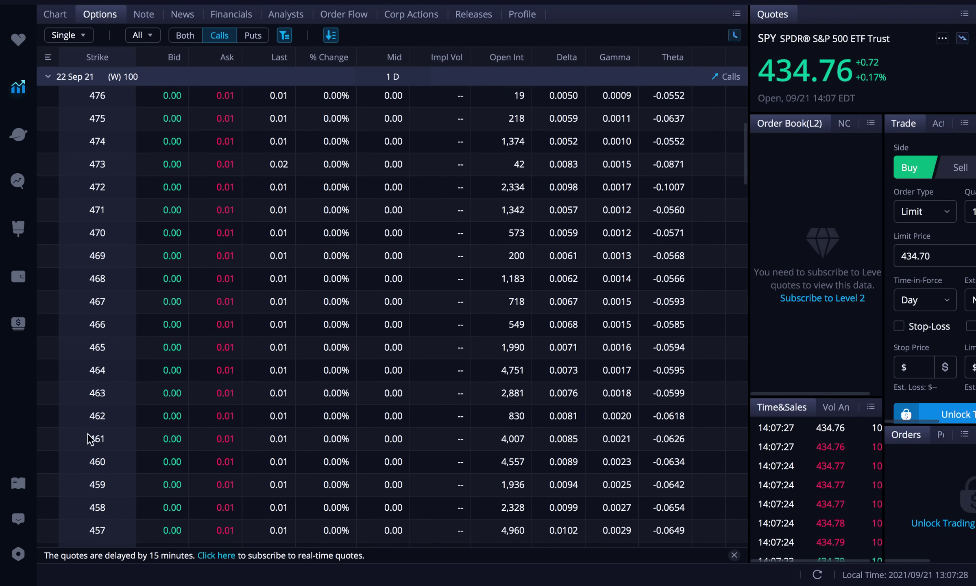
scroll(88, 432, down, 6)
scroll(87, 432, up, 20)
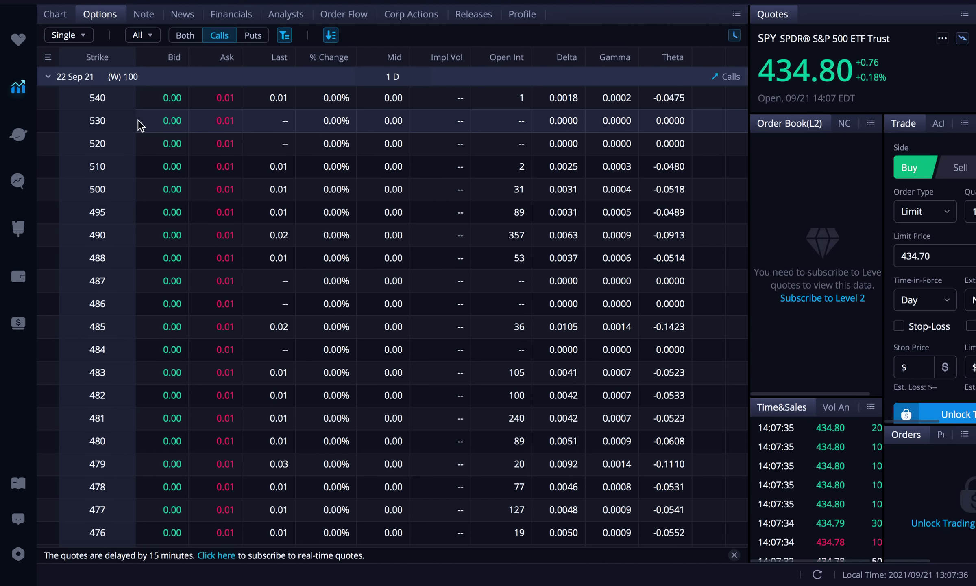
scroll(168, 211, down, 20)
scroll(168, 328, down, 7)
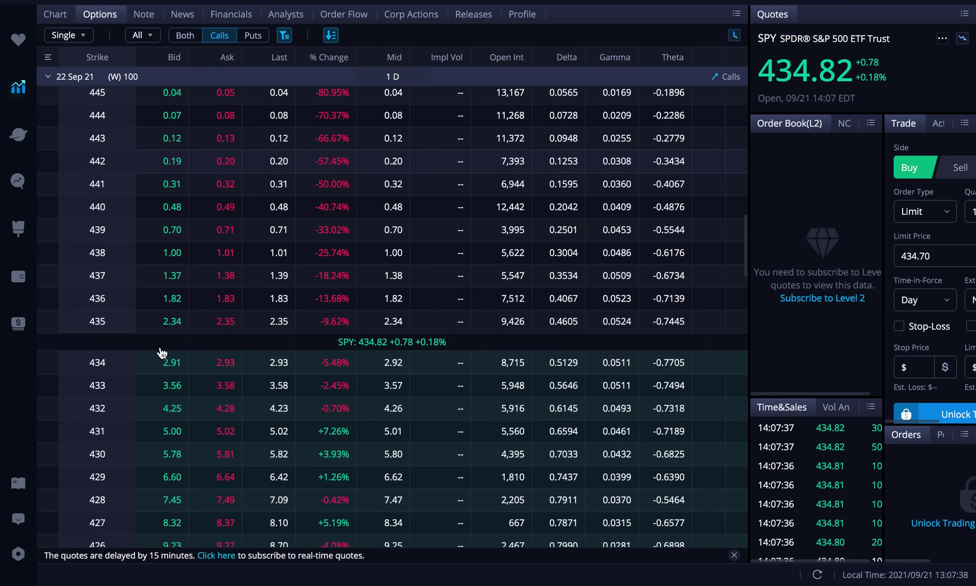
scroll(162, 353, up, 14)
scroll(162, 351, up, 8)
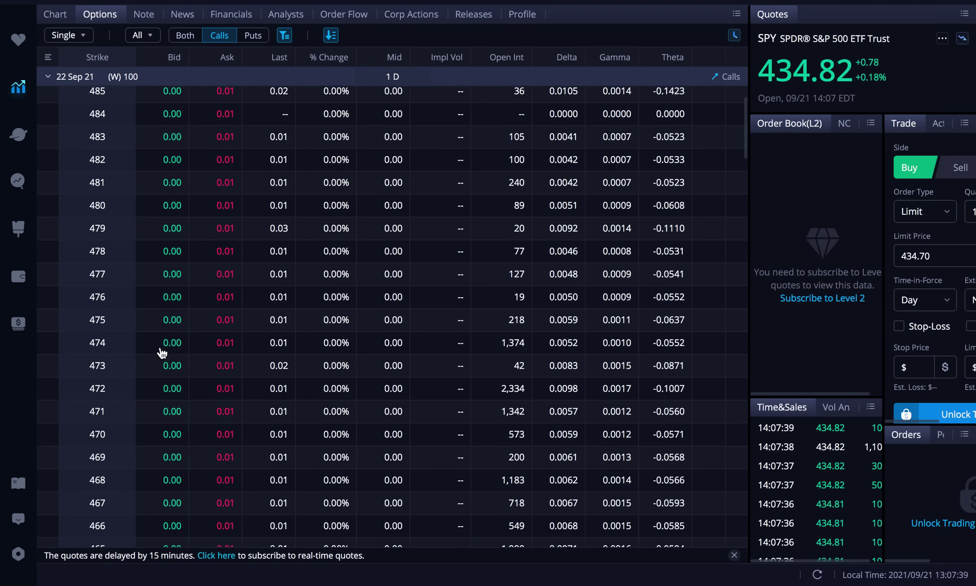
click(82, 37)
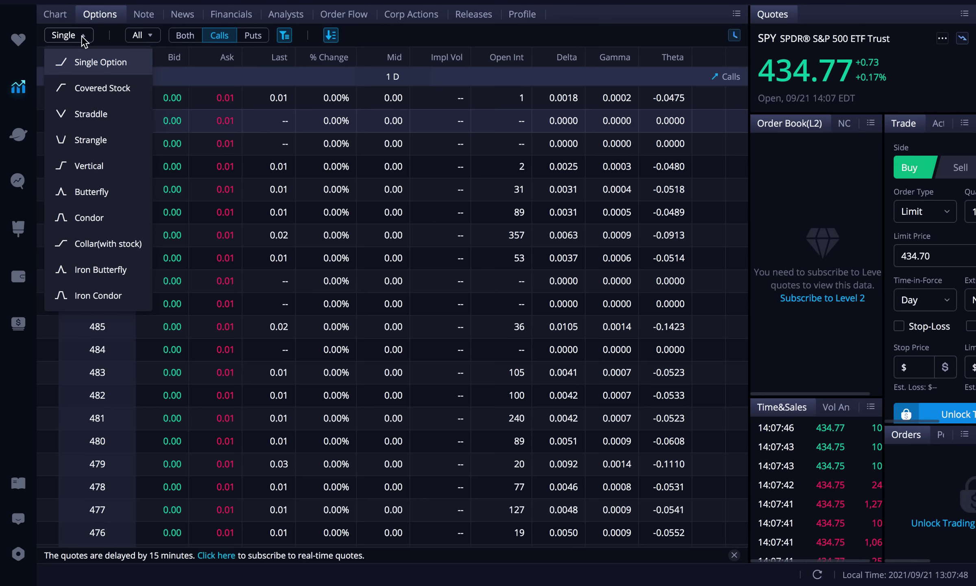
Choose Vertical to list 22 Sep 21 call spreads, from 530/540 down to 290/295
click(101, 171)
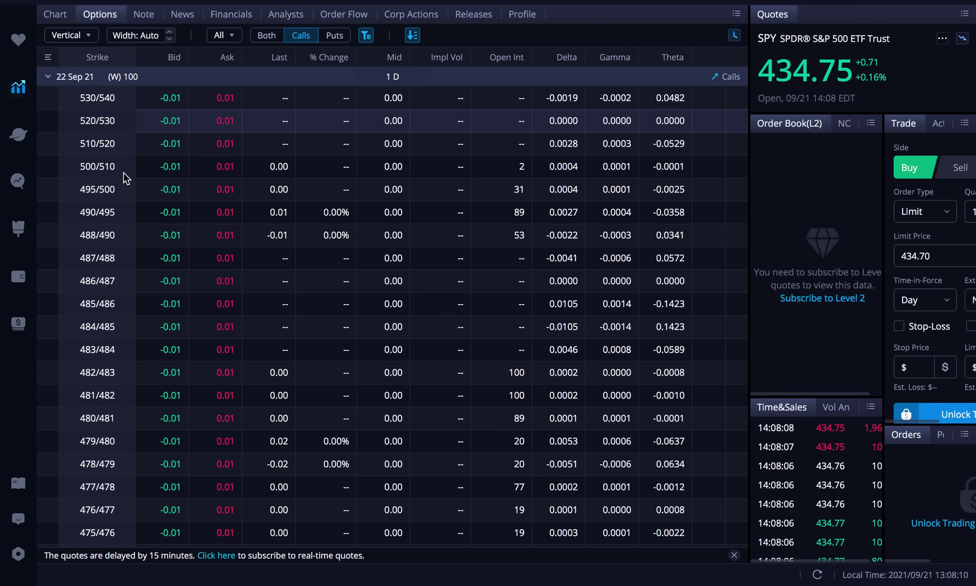
scroll(152, 211, down, 10)
scroll(155, 214, down, 10)
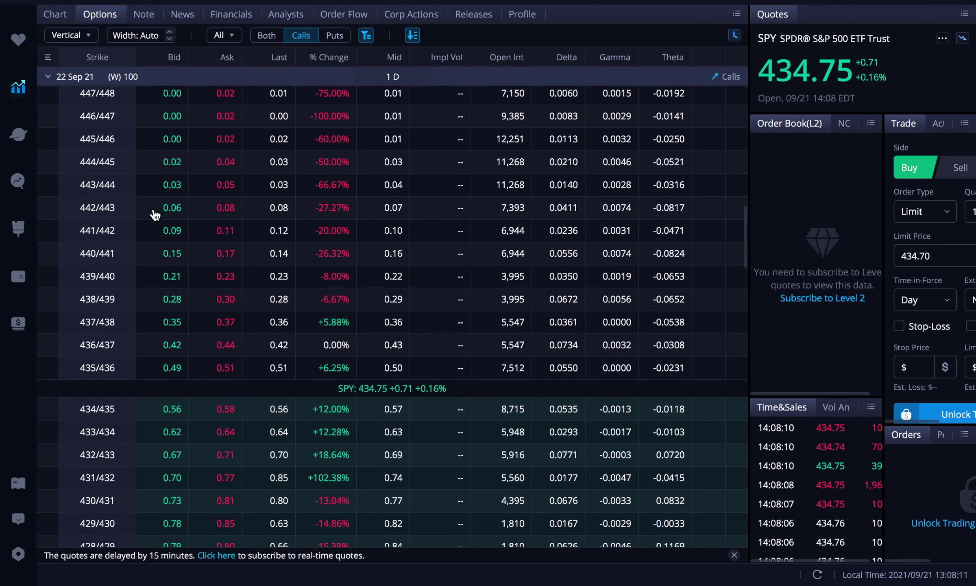
scroll(155, 214, down, 5)
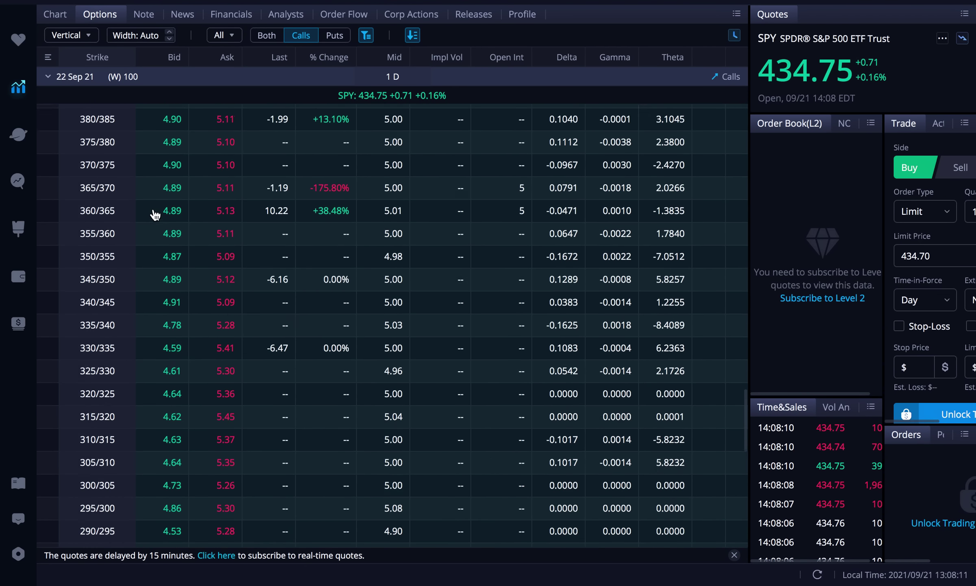
scroll(155, 215, up, 15)
scroll(152, 211, up, 5)
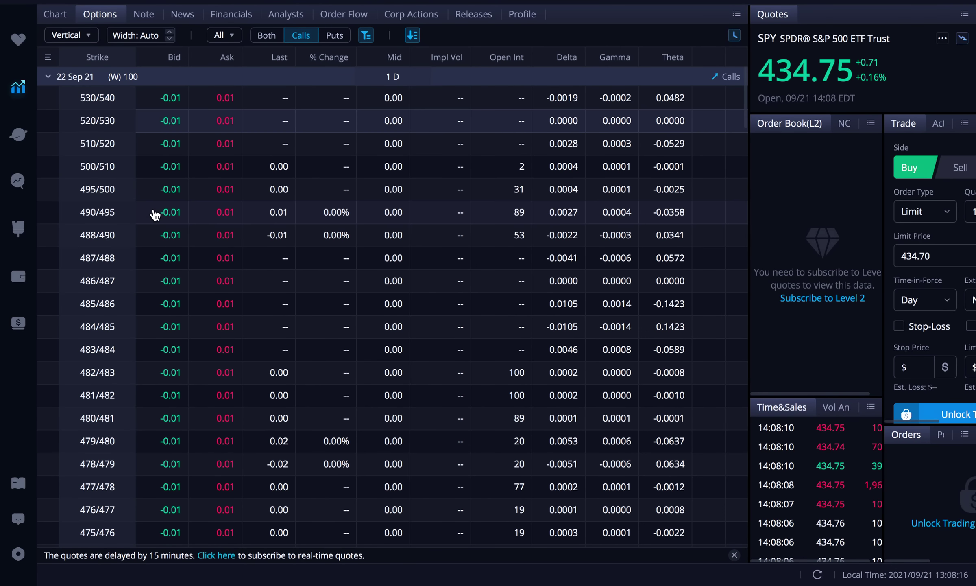
Show 20 strikes, giving 1-point spreads around 434.56 from 444/445 down to 426/427
click(224, 36)
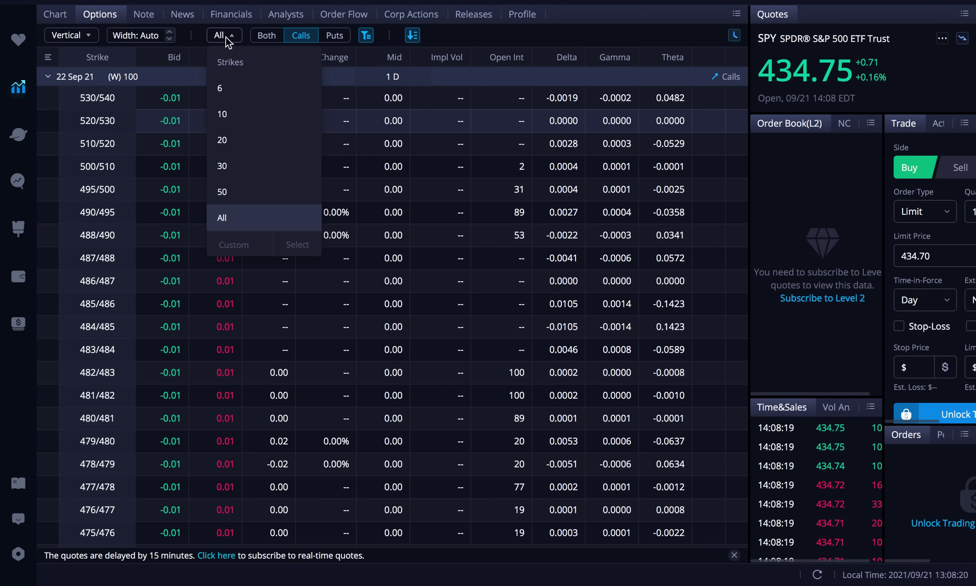
click(252, 140)
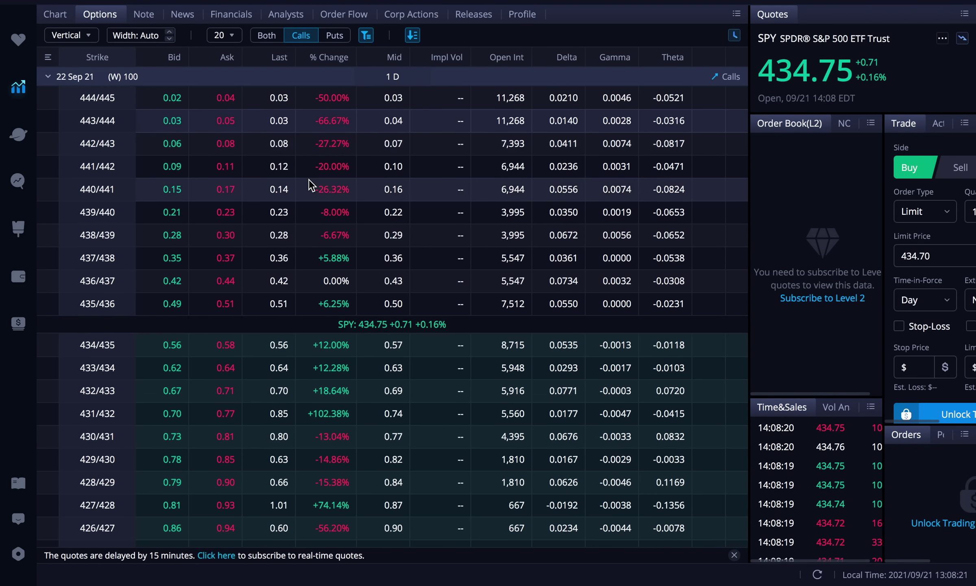
scroll(309, 179, down, 2)
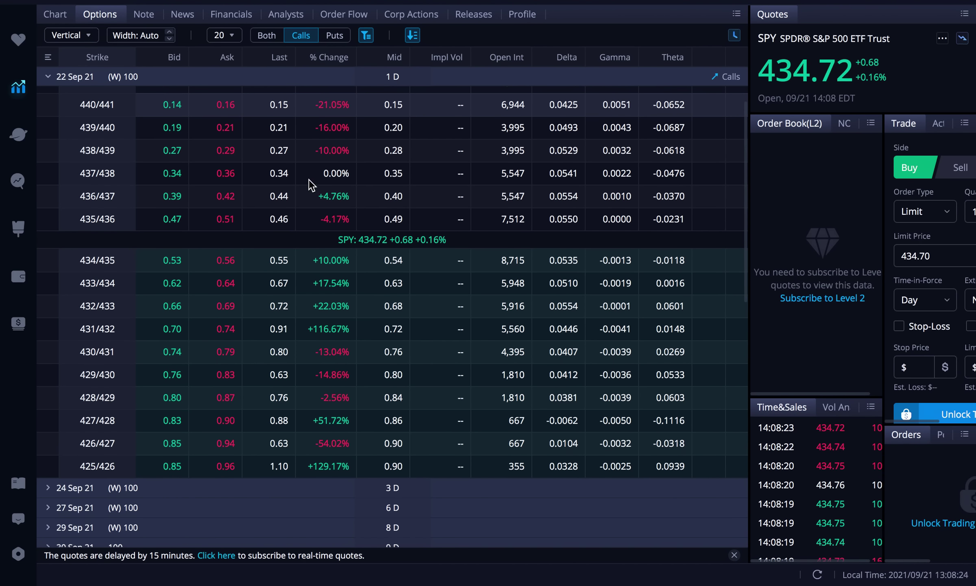
scroll(308, 180, up, 2)
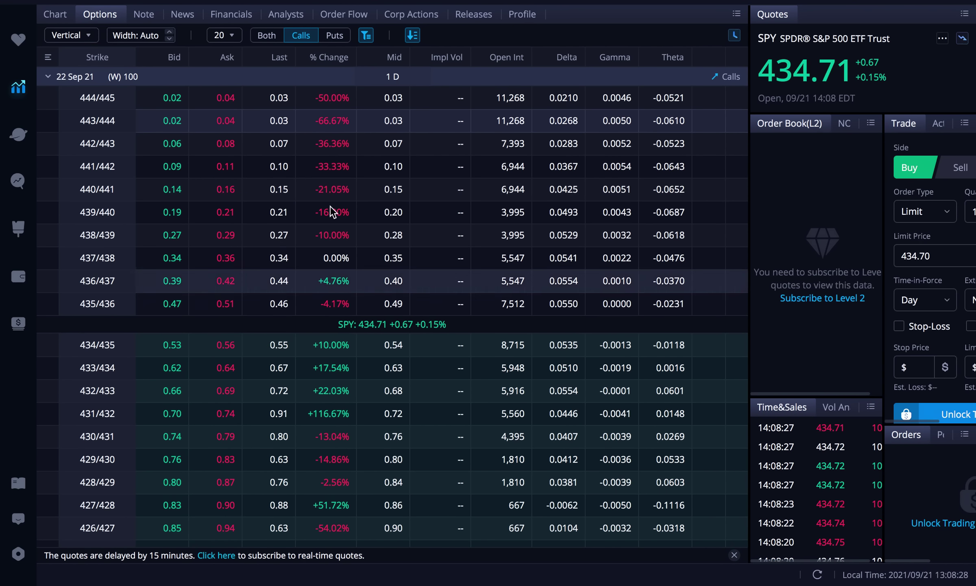
scroll(339, 224, down, 1)
scroll(338, 224, up, 1)
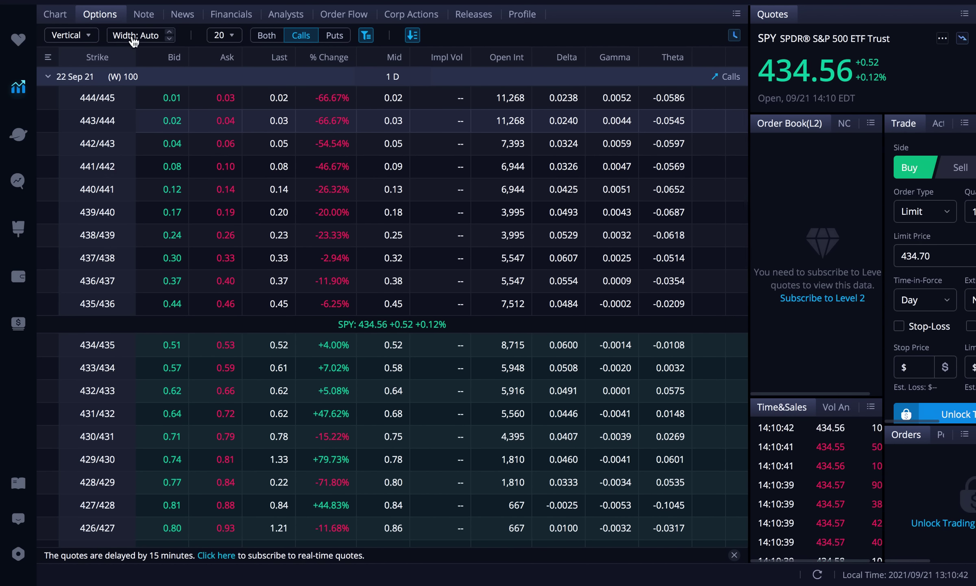
Set the spread width to 2, listing pairs from 444/446 down to 426/428
click(151, 37)
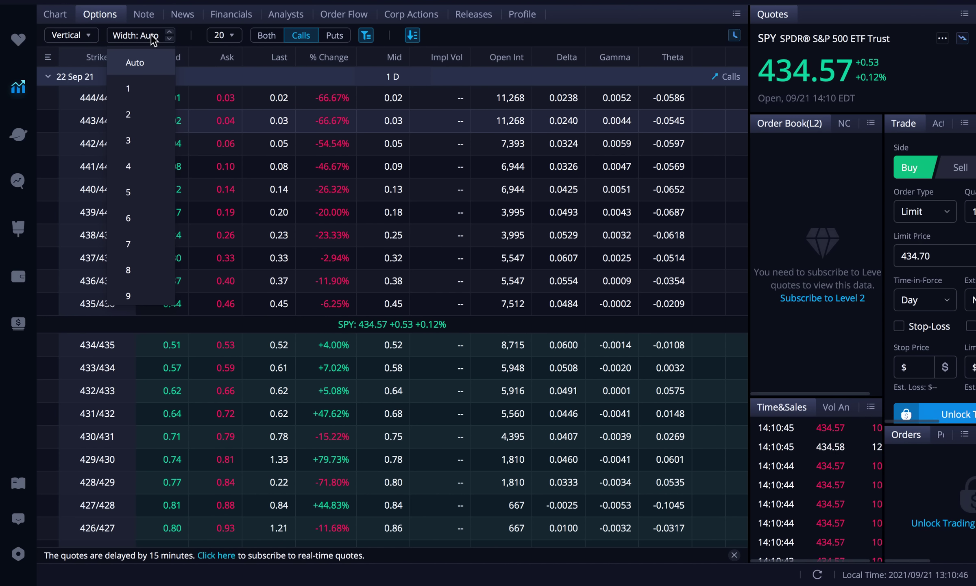
click(133, 111)
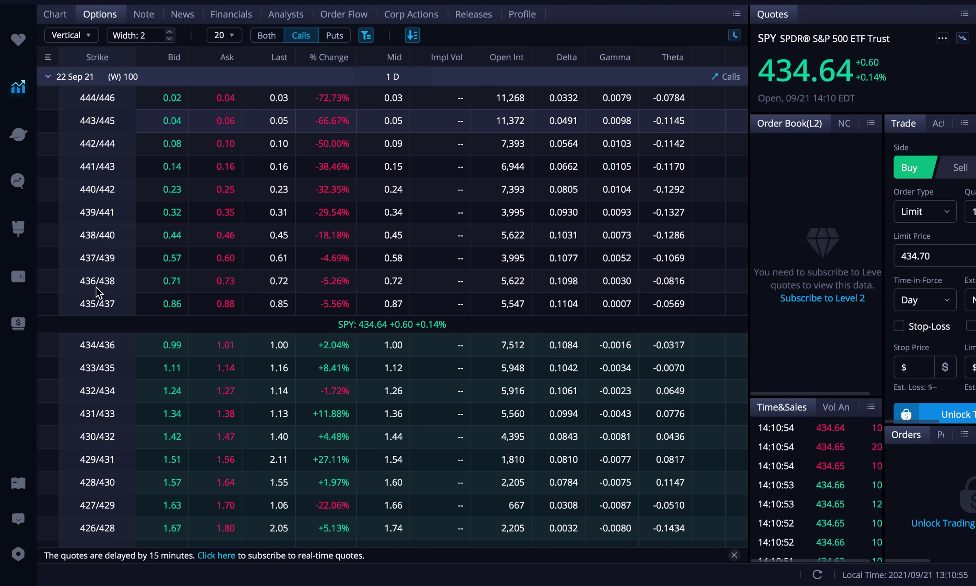
Open a sell order for the 436/438 call spread at a $0.72 limit credit
click(171, 287)
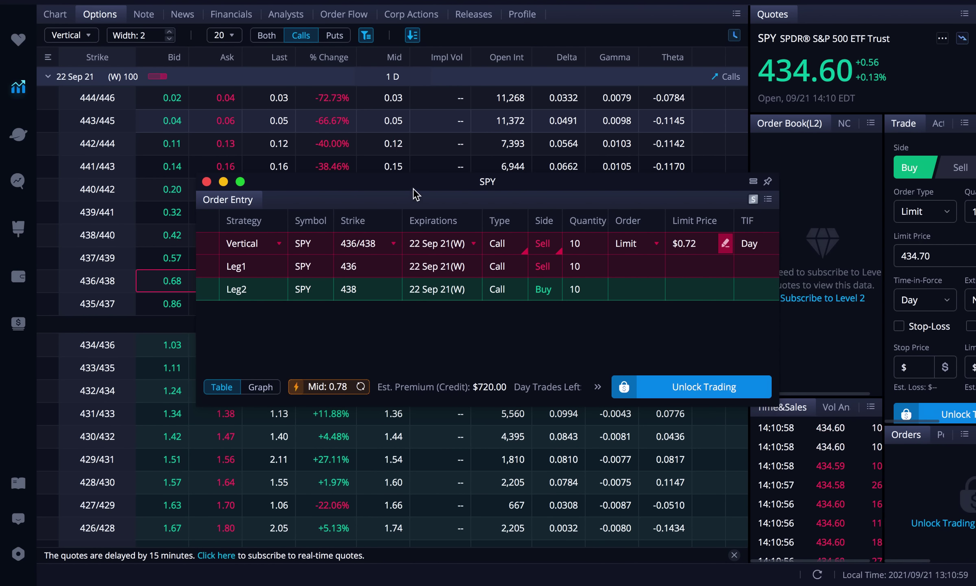
drag(416, 204, 388, 157)
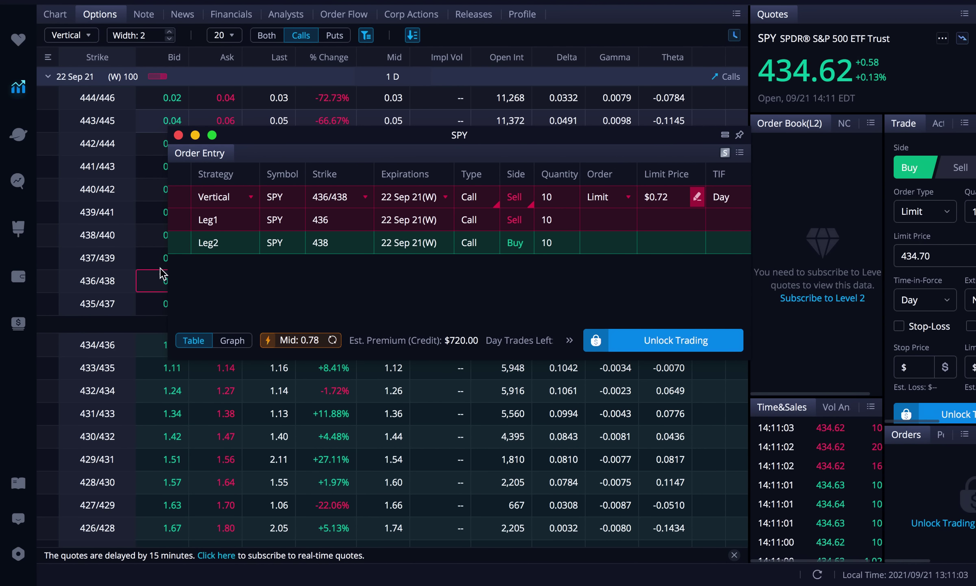
click(514, 197)
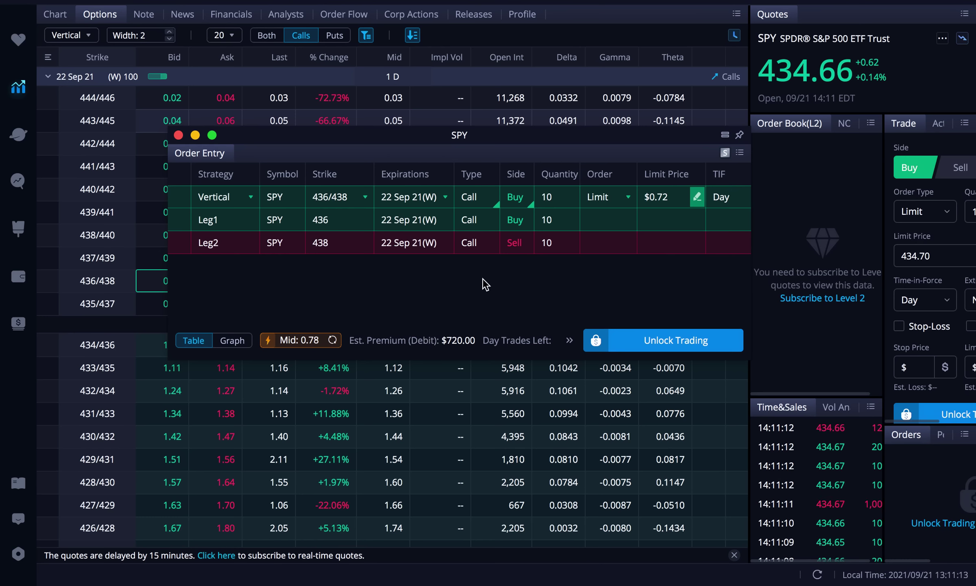
click(515, 197)
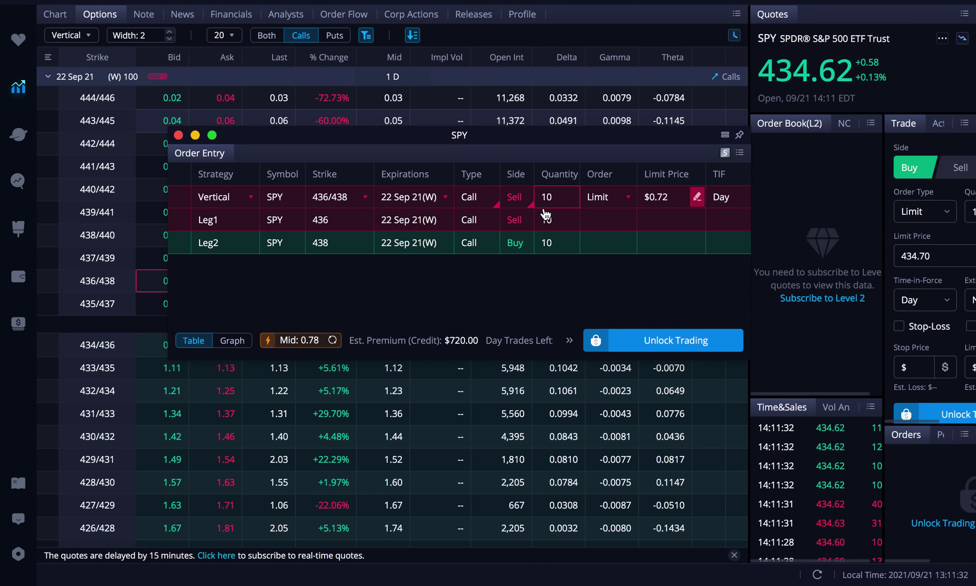
Change the quantity to 1 contract and keep the Limit order type at $0.72
click(553, 197)
text(1)
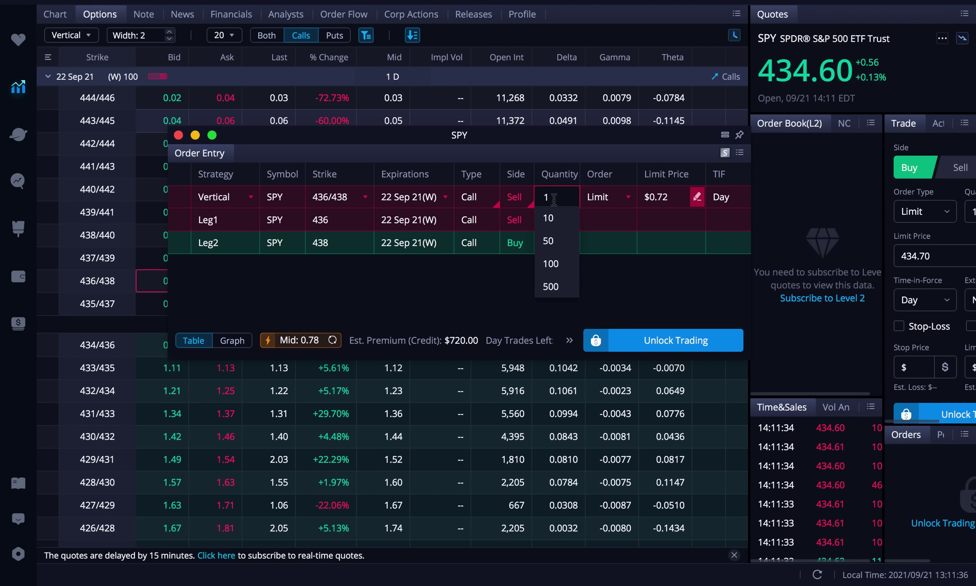
click(475, 290)
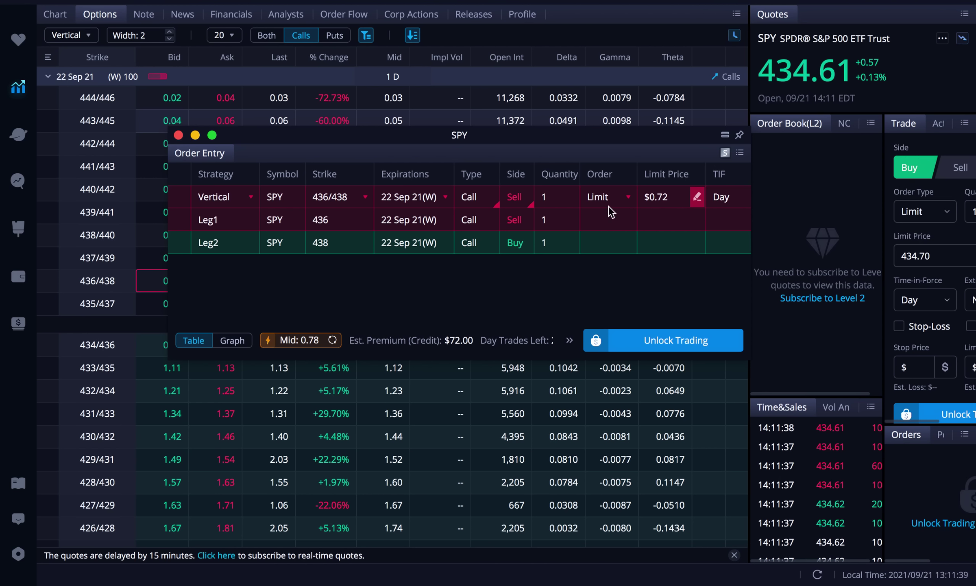
click(629, 197)
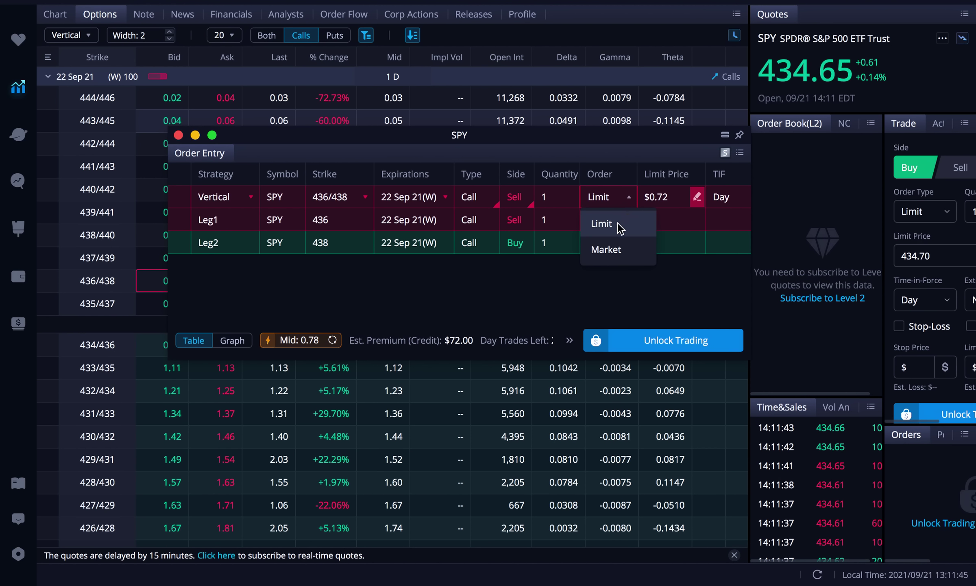
click(524, 297)
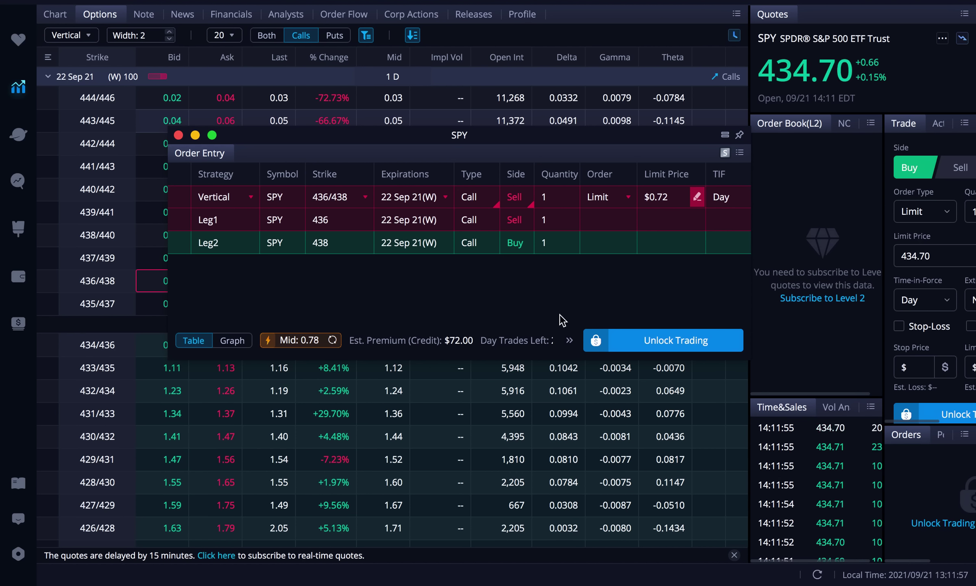
Display the order's payoff graph: $72 max profit below 436, $128 max loss above 438
mouse_move(569, 344)
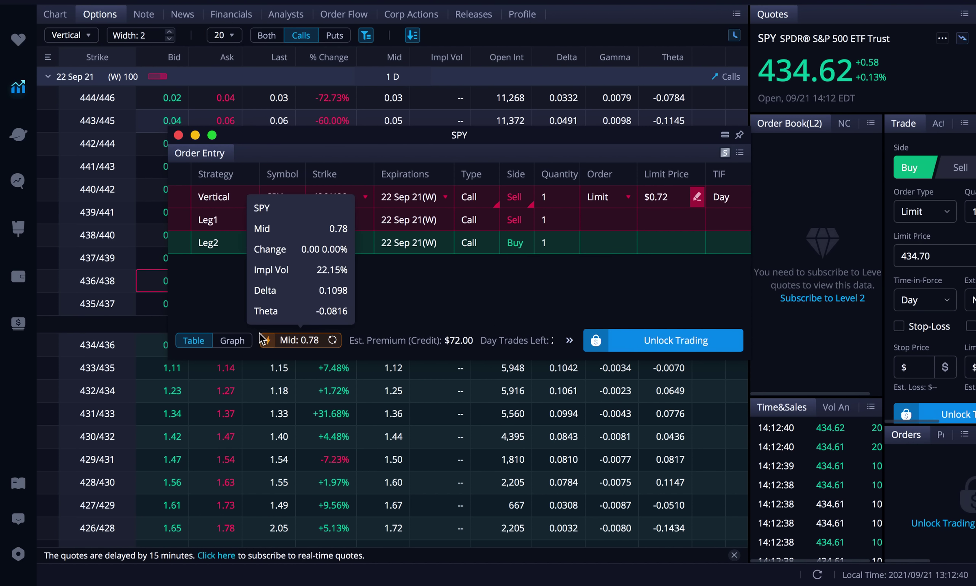
click(238, 341)
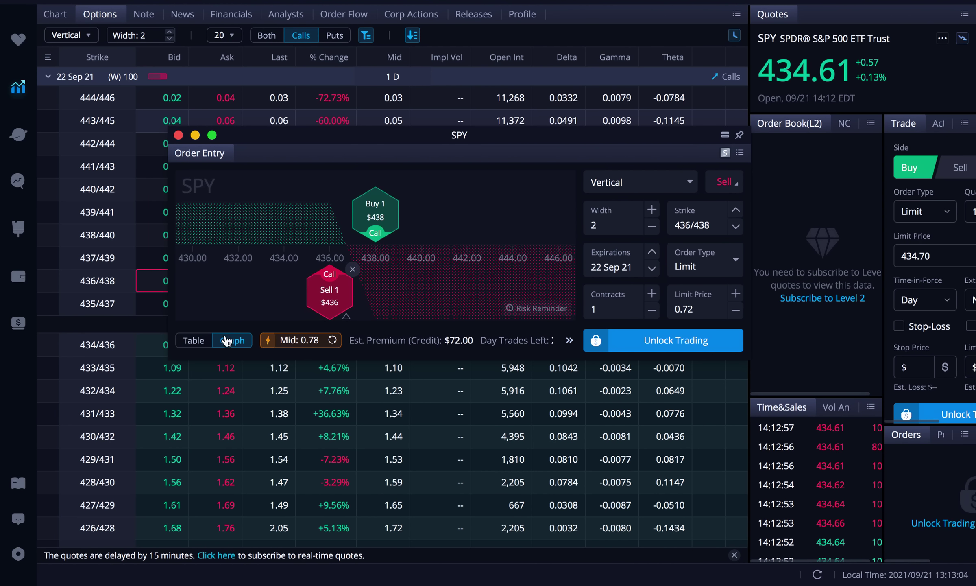
Unlock trading with the trading password and confirm selling 1 SPY 436/438 call vertical at $0.72
click(196, 341)
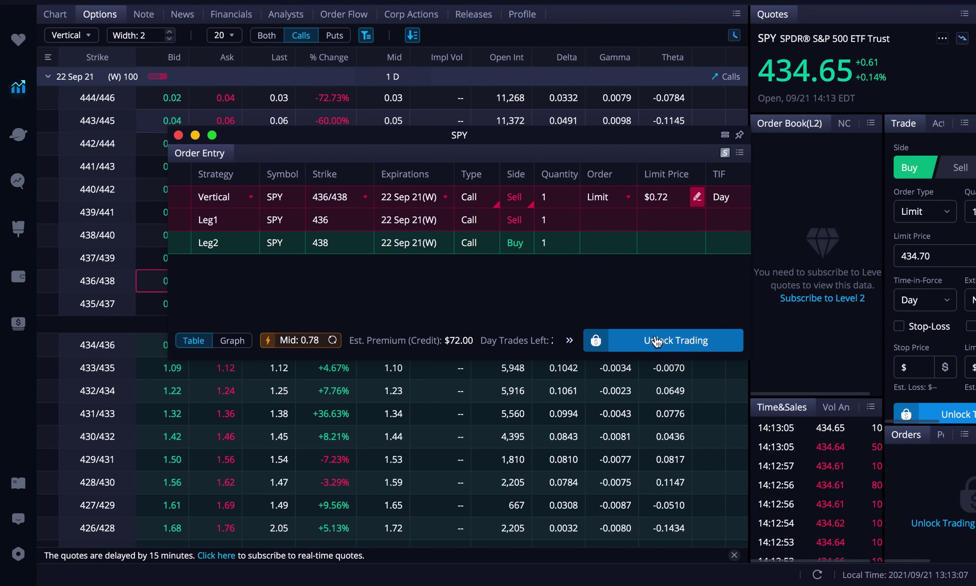
click(656, 340)
text(••••)
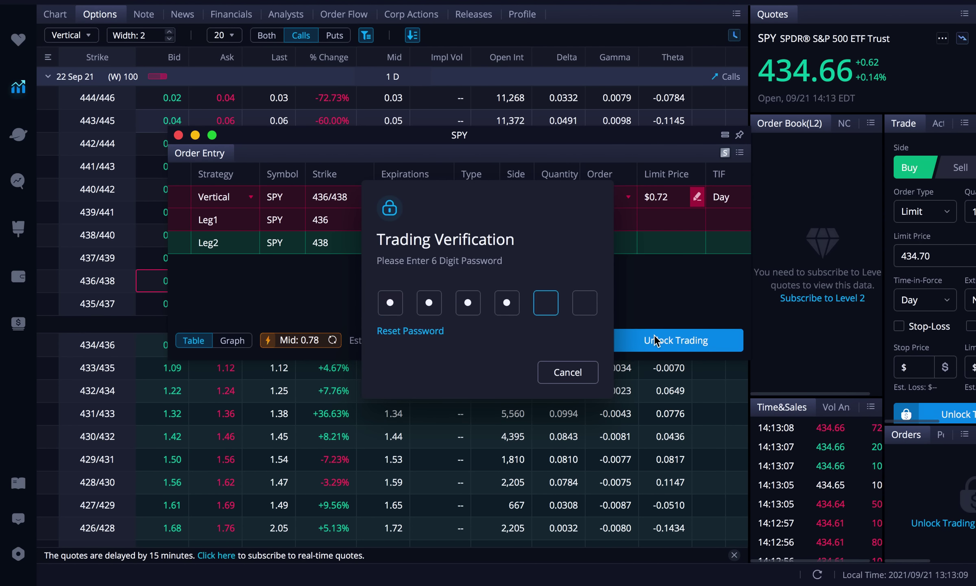
text(••)
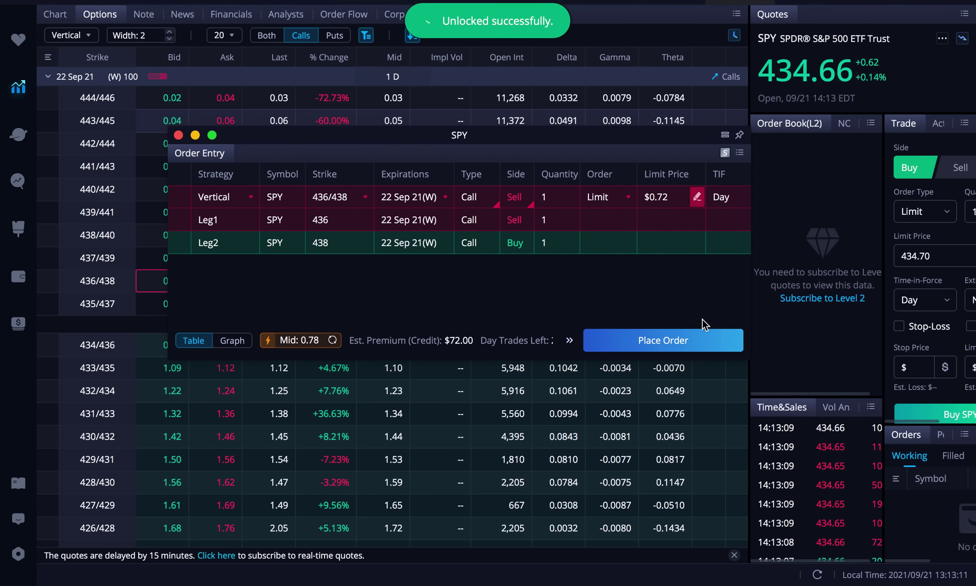
click(684, 337)
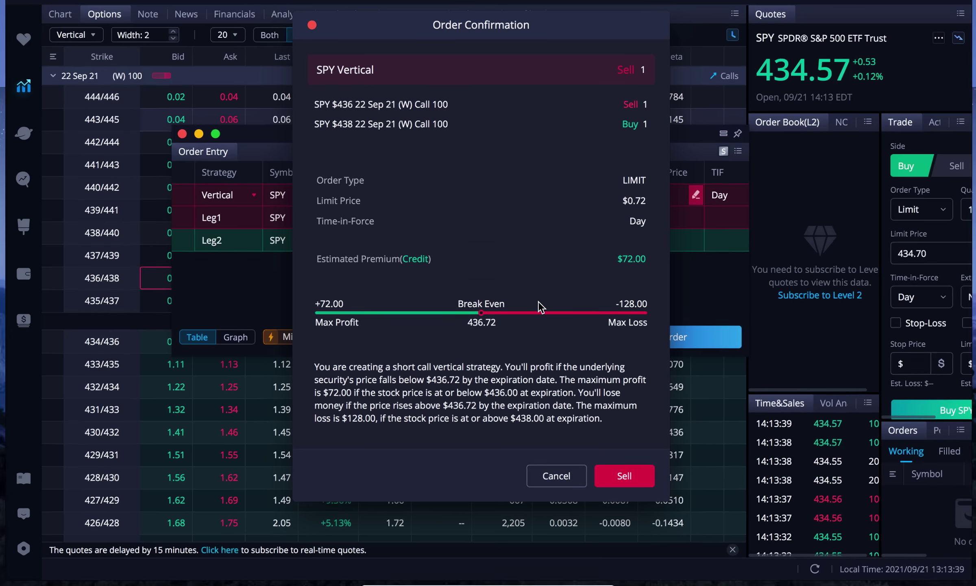
Leave full-screen Webull for the Chrome space and bring up OptionStrat's strategy builder menu
key(ctrl+Up)
click(431, 57)
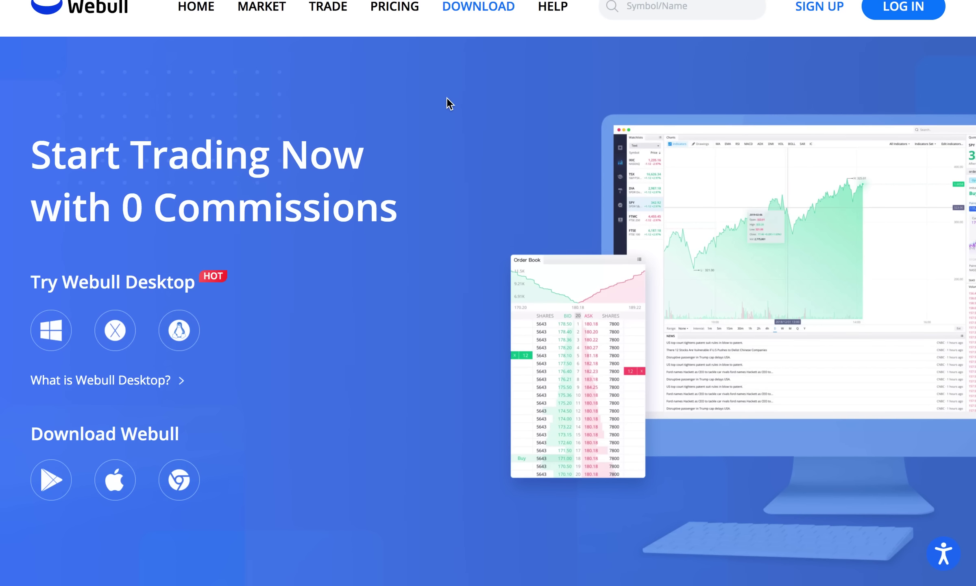
key(ctrl+Tab)
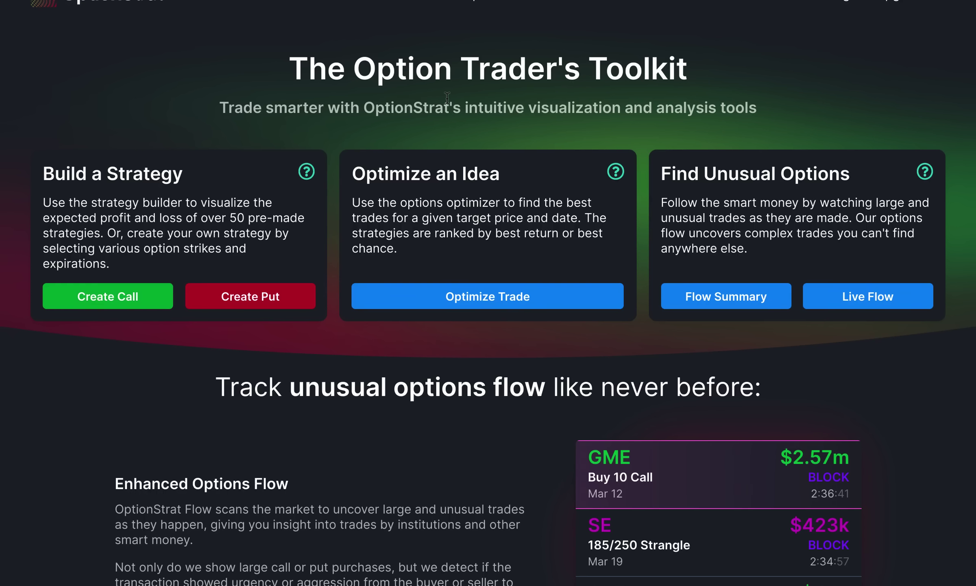
mouse_move(412, 2)
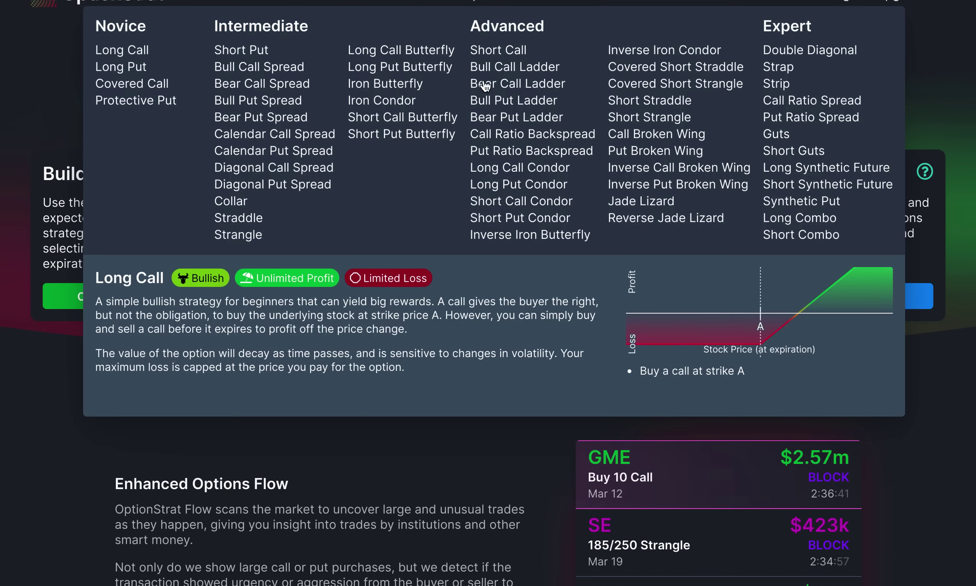
Start a Bear Call Spread in OptionStrat and replace the DKNG ticker with SPY
click(281, 85)
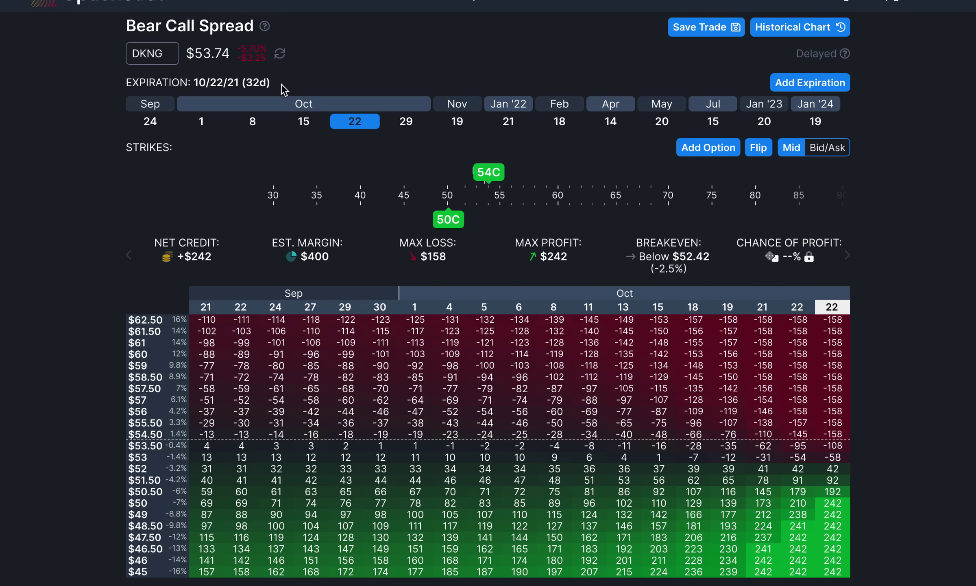
click(161, 51)
double_click(162, 51)
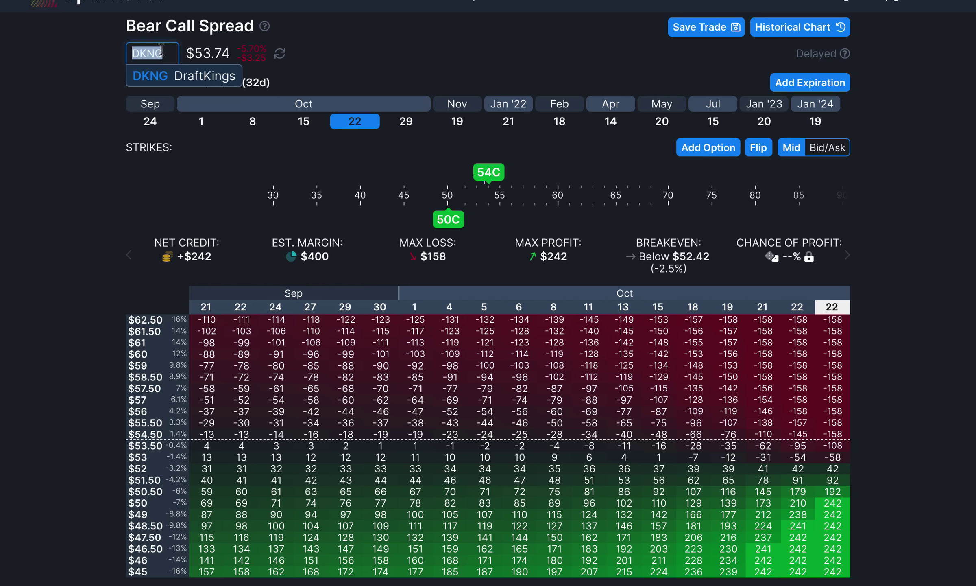
text(spy)
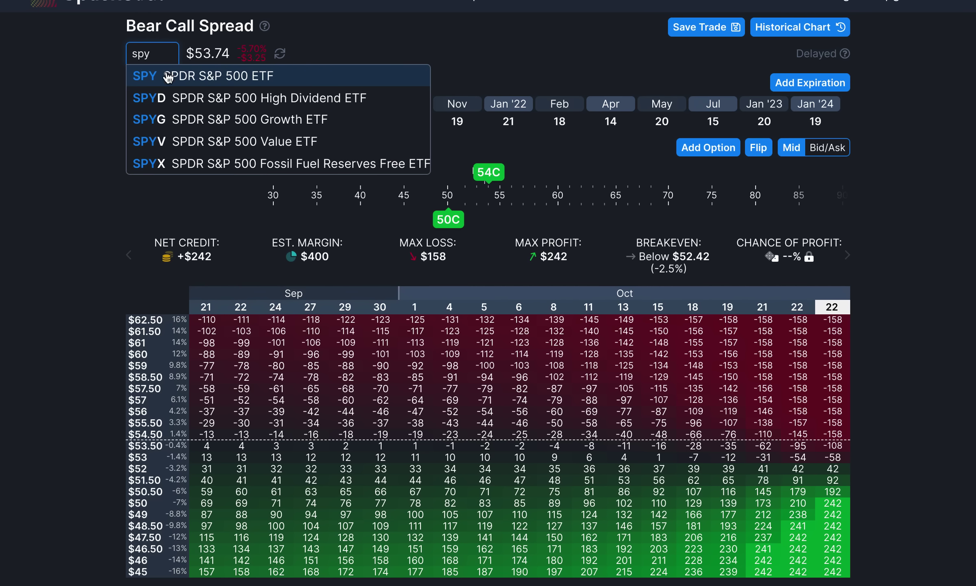
click(167, 73)
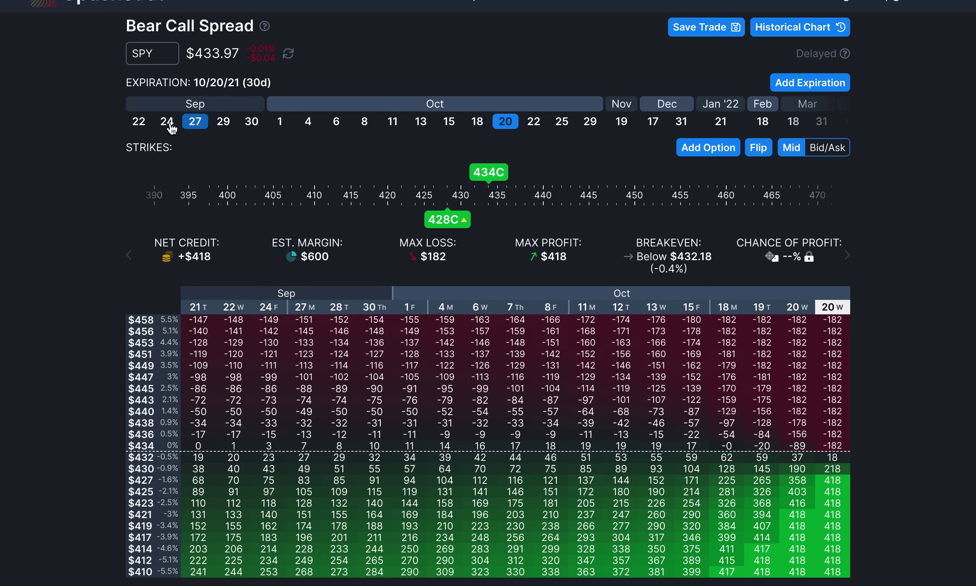
Set the expiry to 22 Sep 2021 and move the call strikes to 436 and 438
click(145, 127)
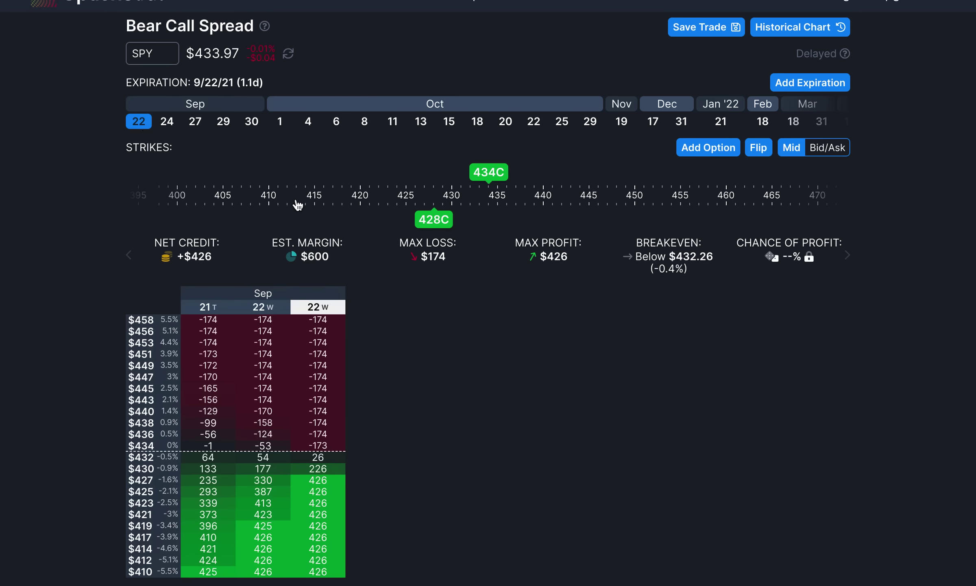
drag(435, 228, 509, 231)
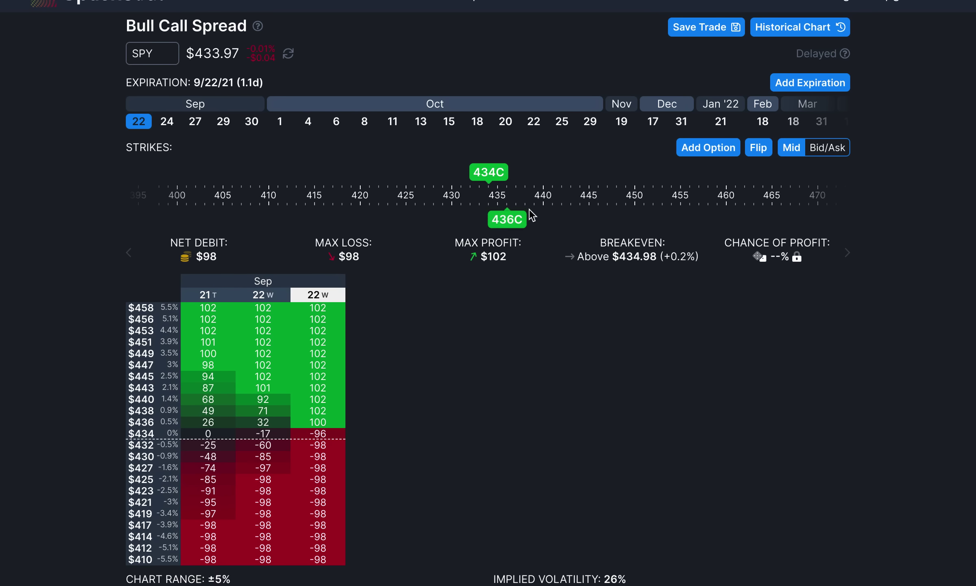
drag(488, 171, 526, 174)
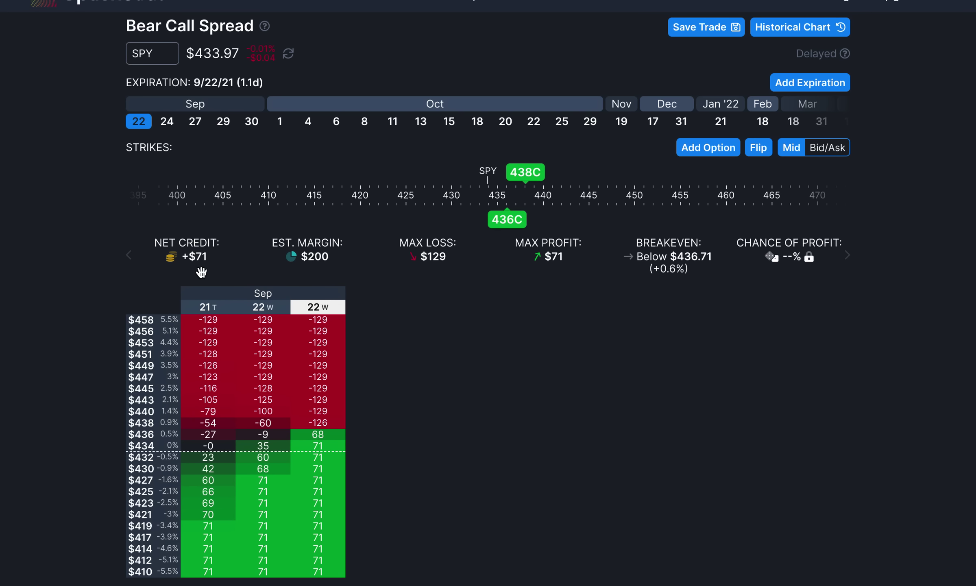
Narrow the profit/loss table's Chart Range slider to ±1% for $0.50 price steps
scroll(397, 401, down, 2)
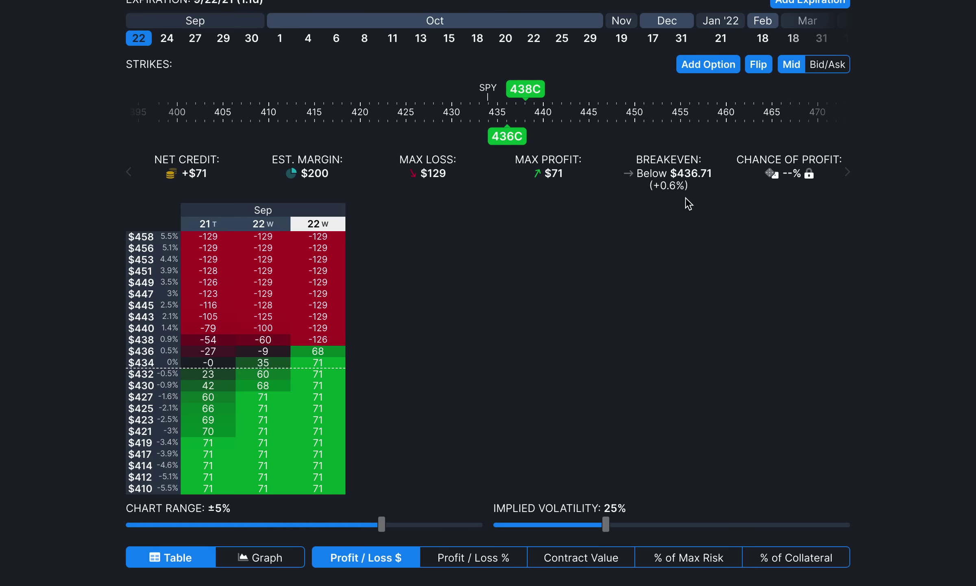
scroll(588, 256, down, 3)
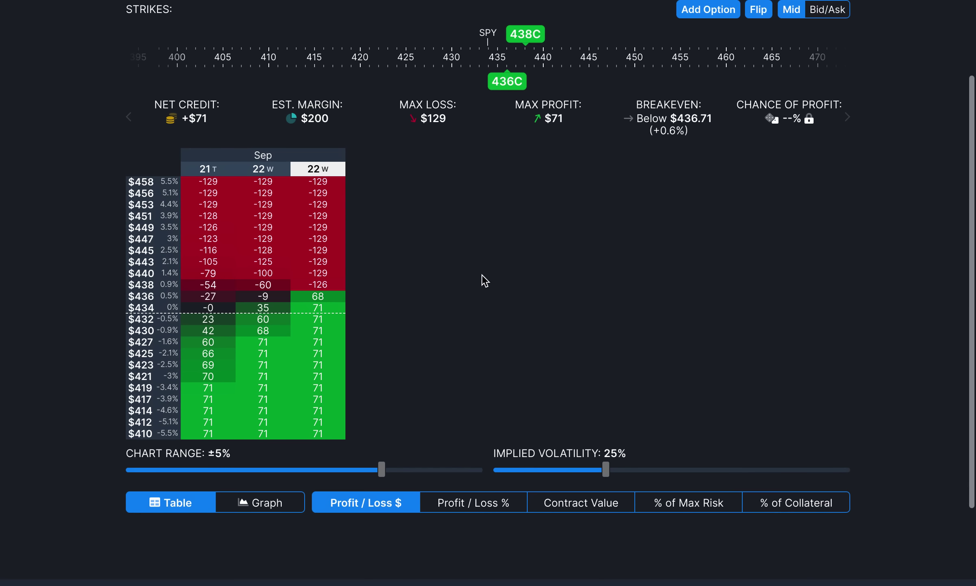
drag(365, 474, 148, 460)
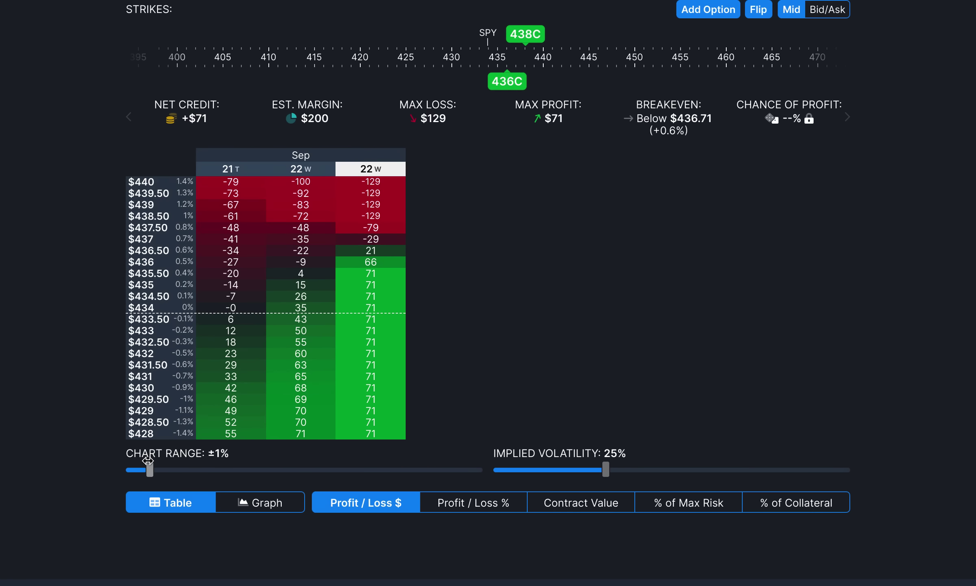
scroll(502, 298, up, 3)
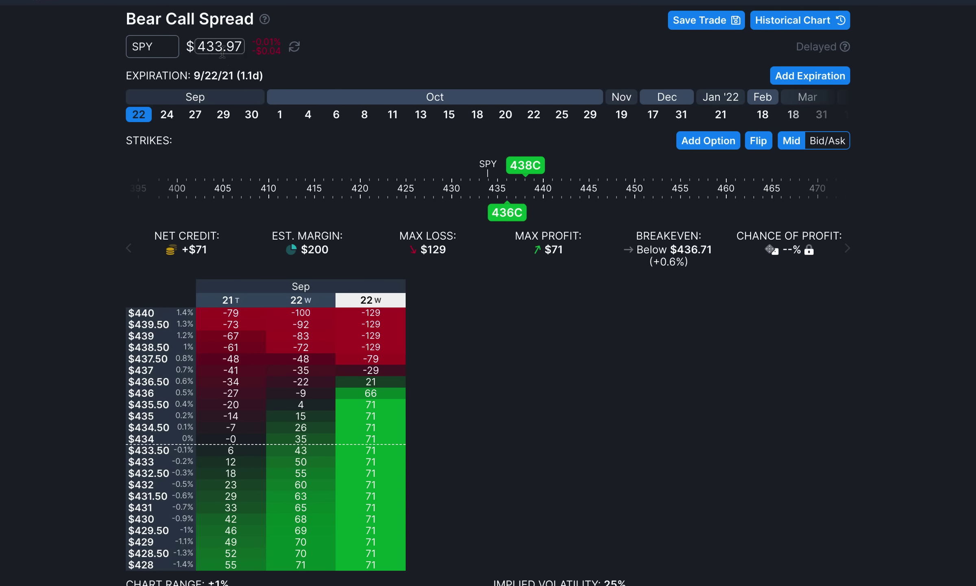
scroll(322, 316, down, 1)
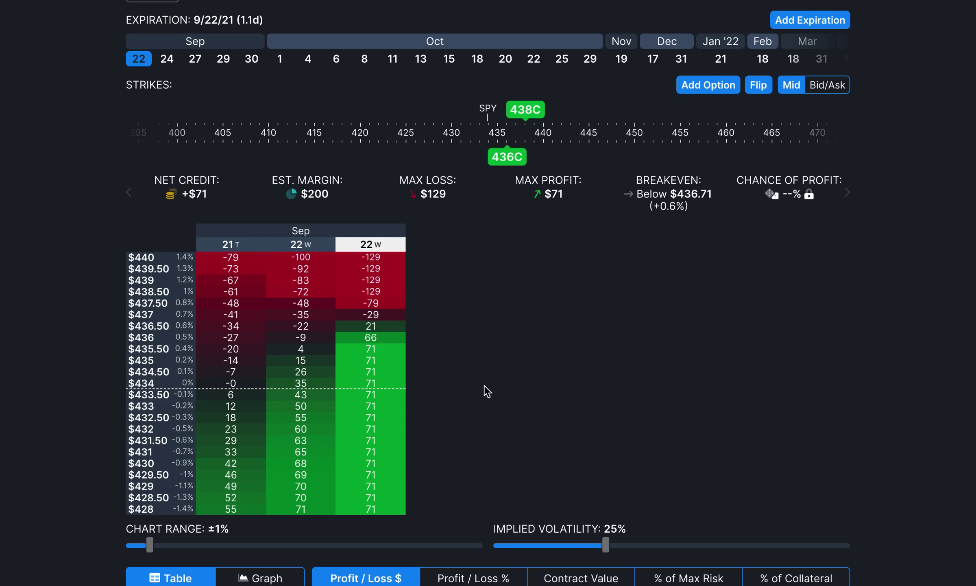
scroll(485, 392, down, 2)
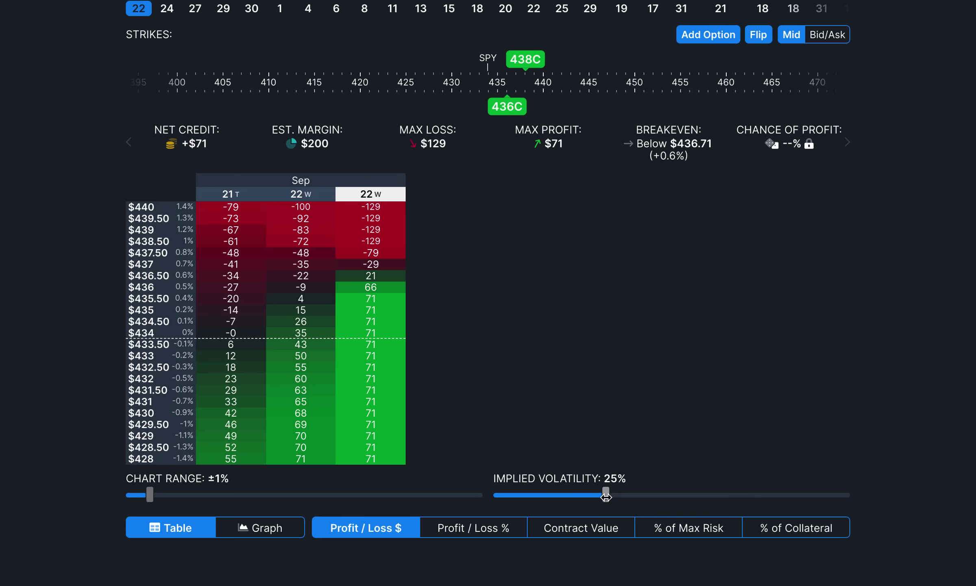
drag(606, 496, 476, 493)
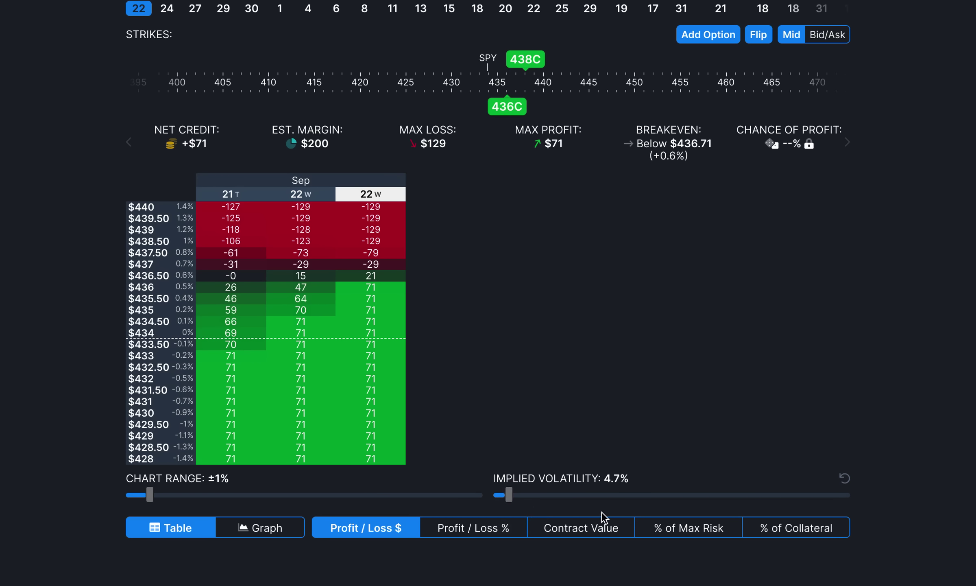
click(848, 478)
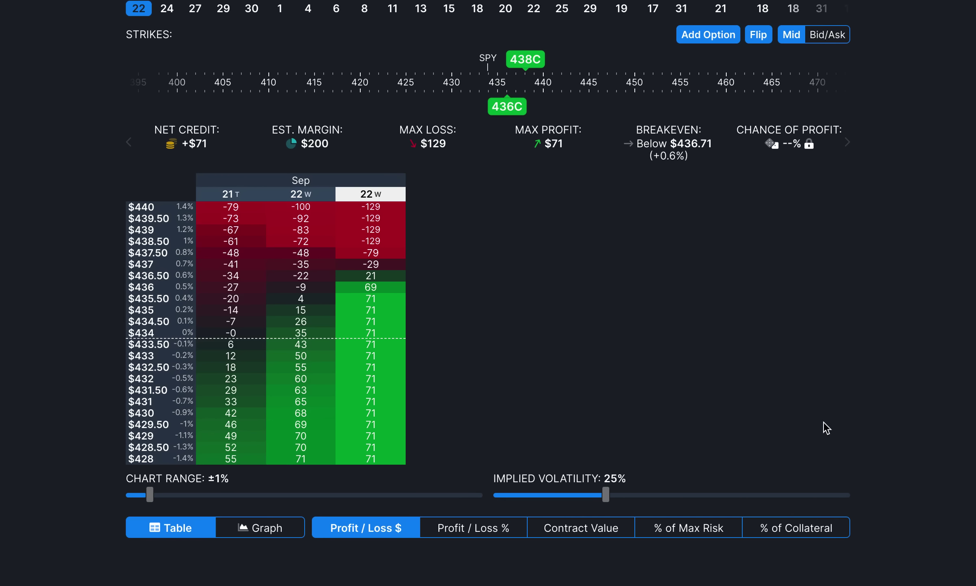